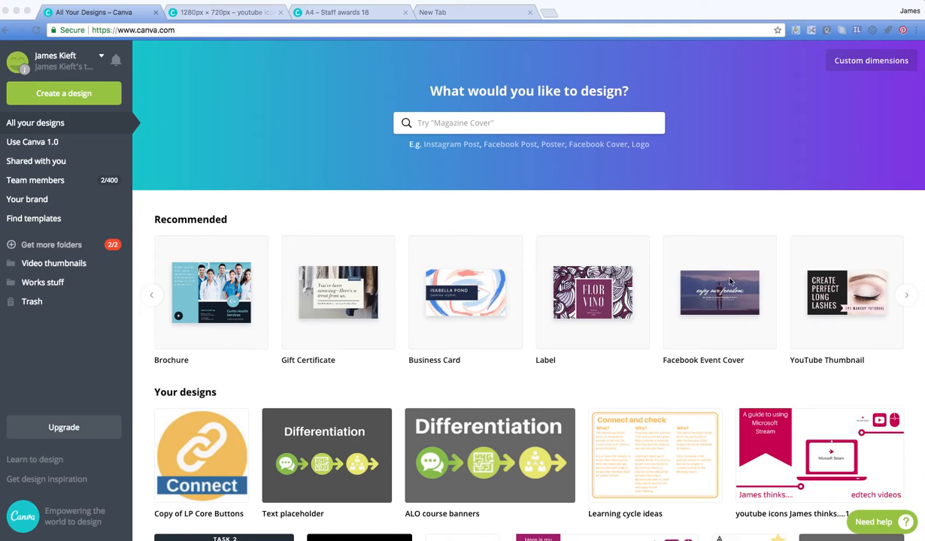
Step: Browse the recommended design types, and check the measurement units offered for a custom-size design
{"action": "left_click", "coordinate": [153, 300]}
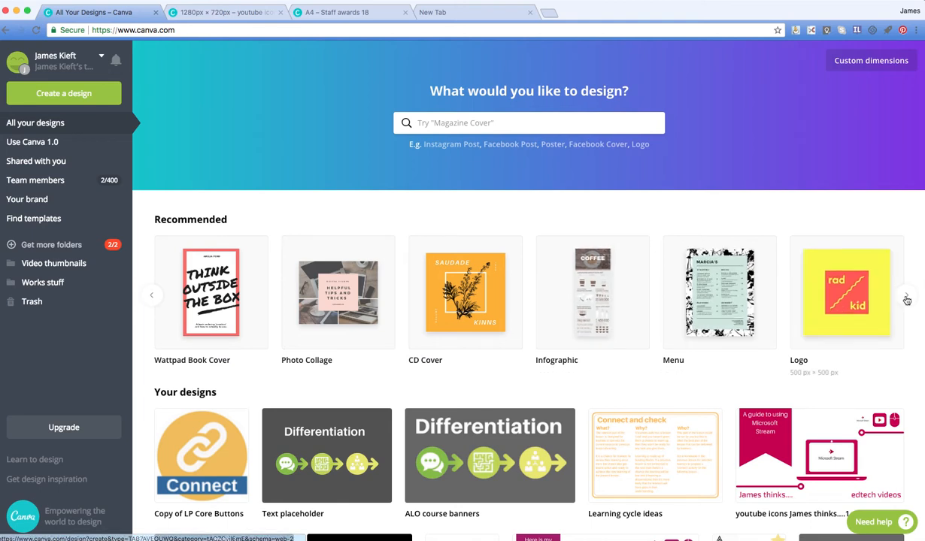
{"action": "mouse_move", "coordinate": [786, 474]}
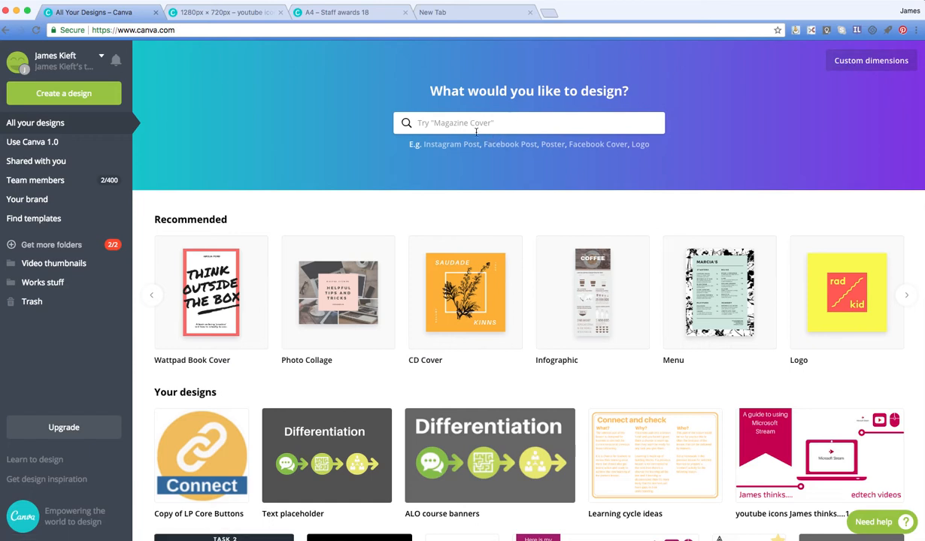
{"action": "left_click", "coordinate": [862, 67]}
{"action": "left_click", "coordinate": [755, 97]}
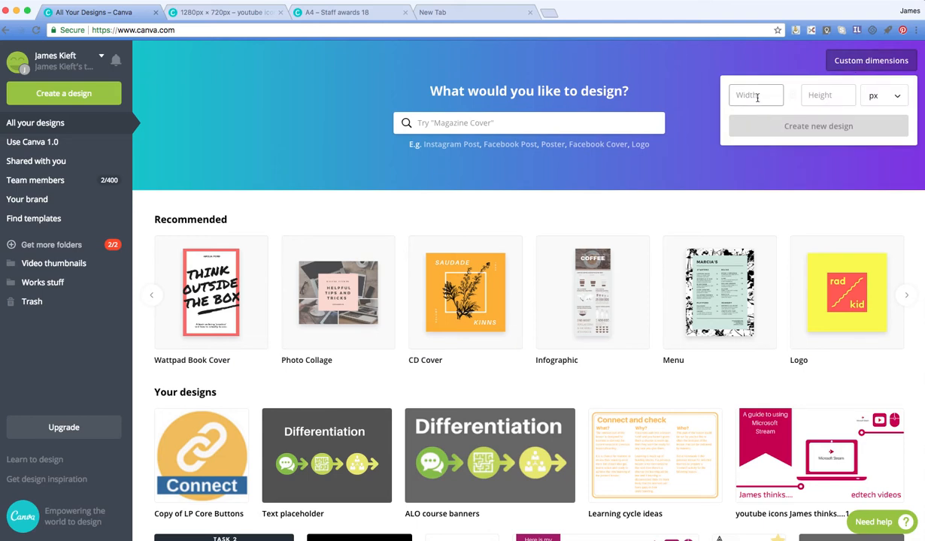
{"action": "left_click", "coordinate": [900, 101]}
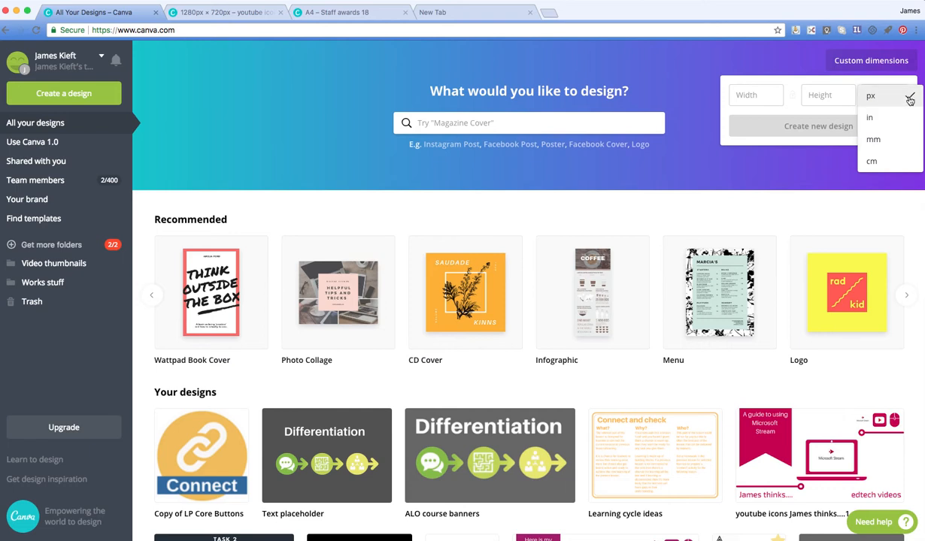
{"action": "left_click", "coordinate": [726, 59]}
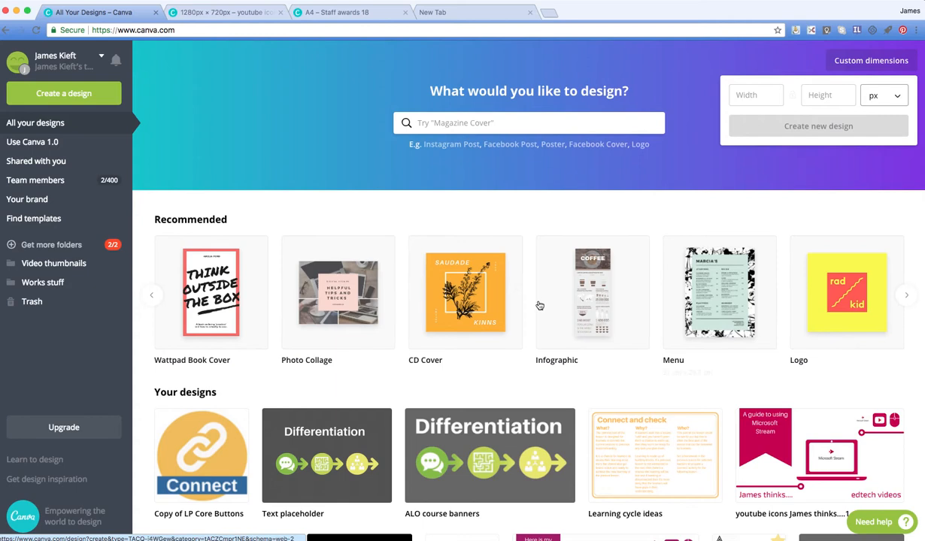
Step: Create a new CD Cover design and close the "Create your first design" guide
{"action": "left_click", "coordinate": [486, 300]}
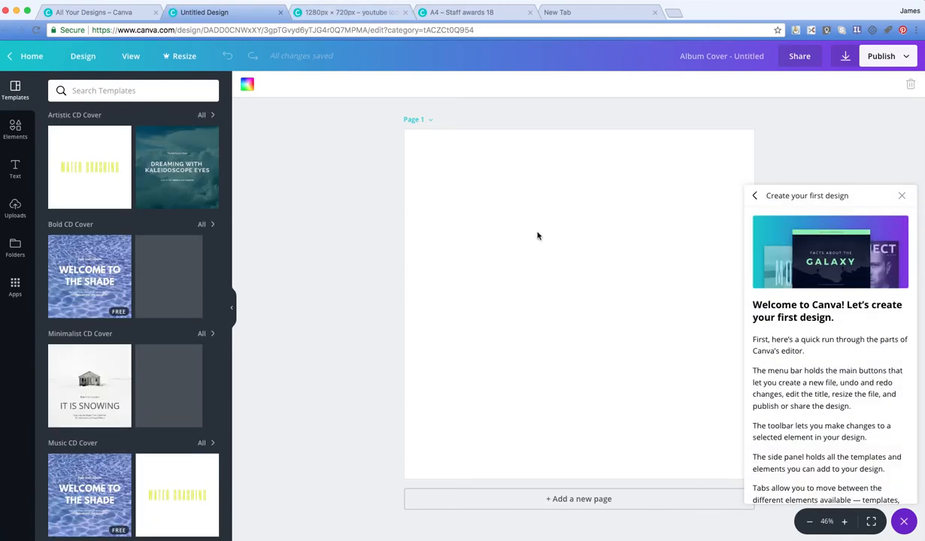
{"action": "left_click", "coordinate": [901, 193]}
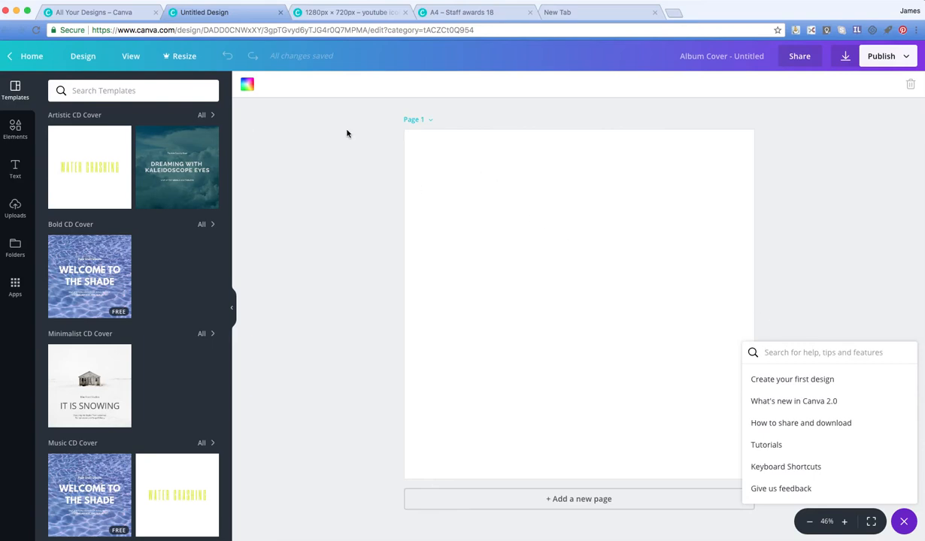
{"action": "left_click", "coordinate": [247, 84]}
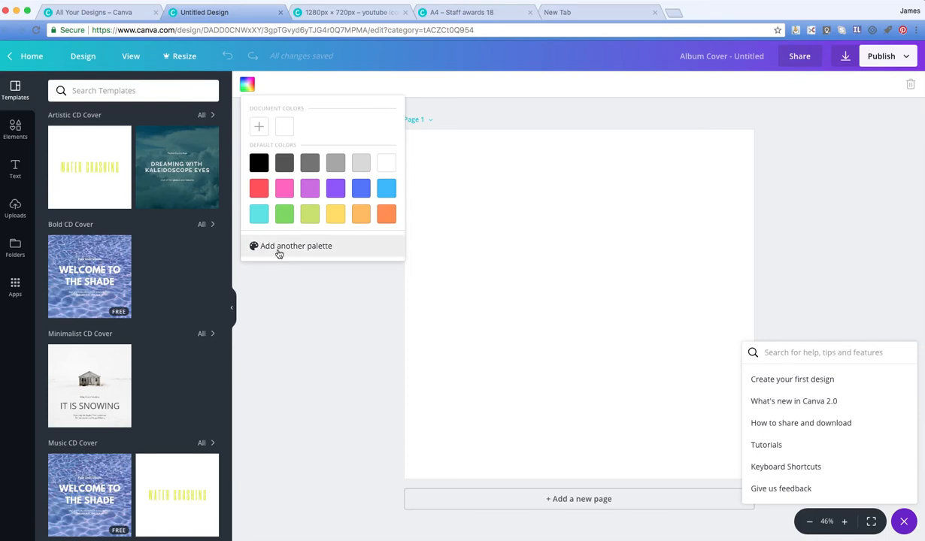
{"action": "left_click", "coordinate": [258, 127]}
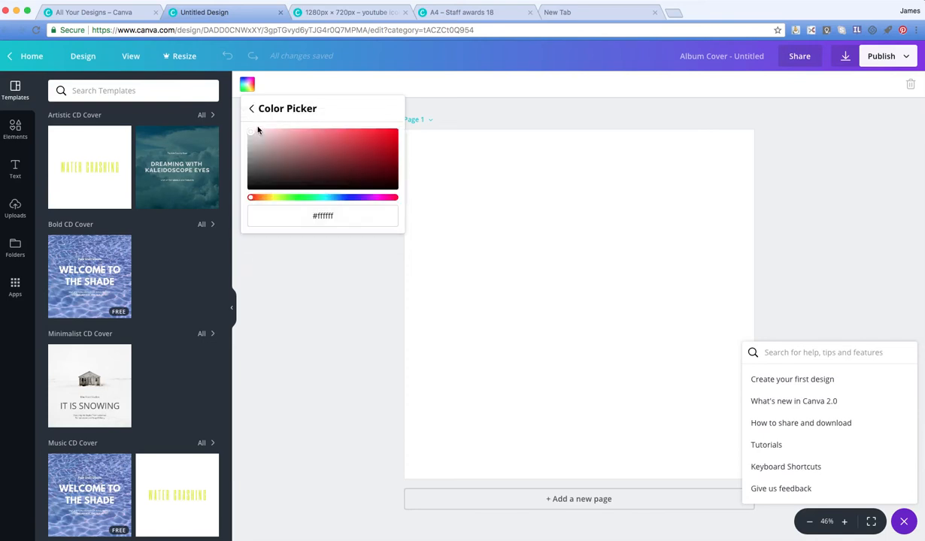
{"action": "left_click_drag", "start_coordinate": [319, 216], "coordinate": [333, 217]}
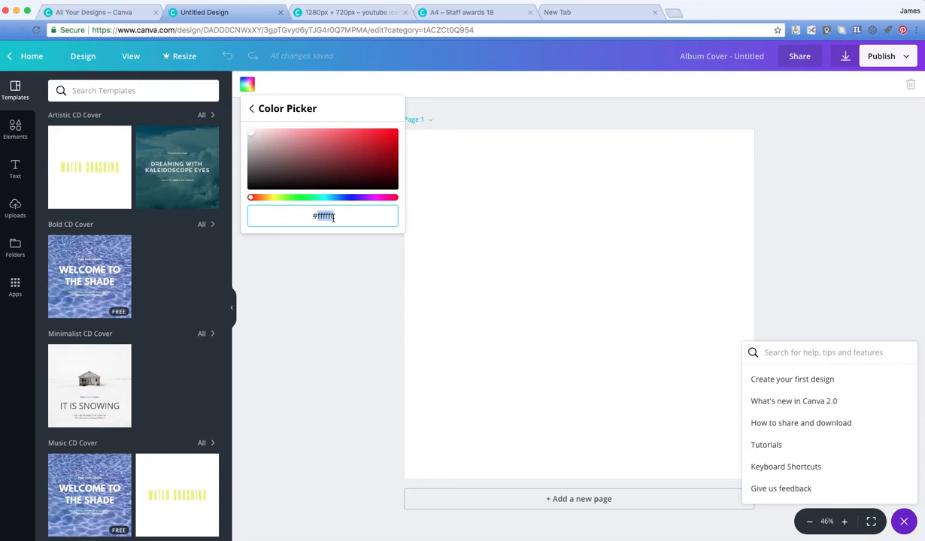
{"action": "left_click", "coordinate": [247, 87]}
Step: Set the blank cover's background to the medium grey default colour and close the help list
{"action": "left_click", "coordinate": [247, 86]}
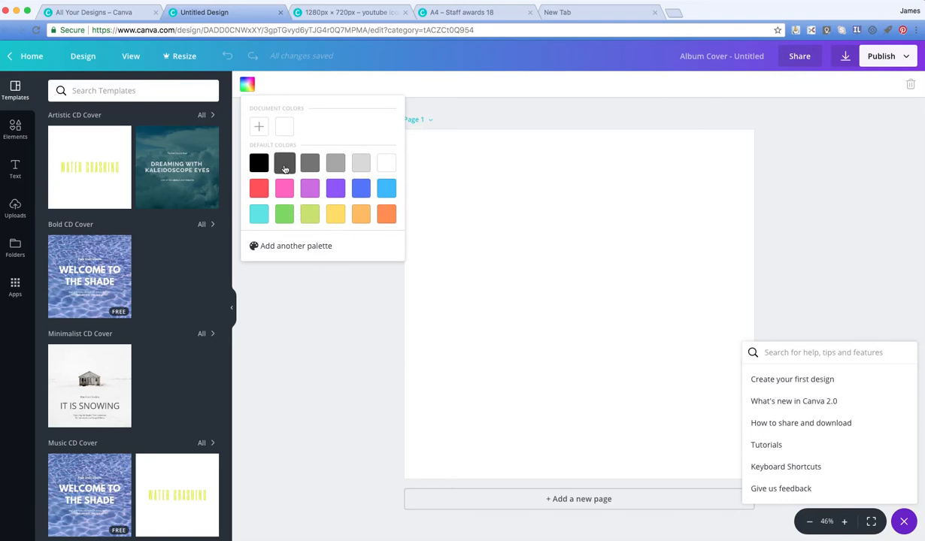
{"action": "left_click", "coordinate": [310, 167]}
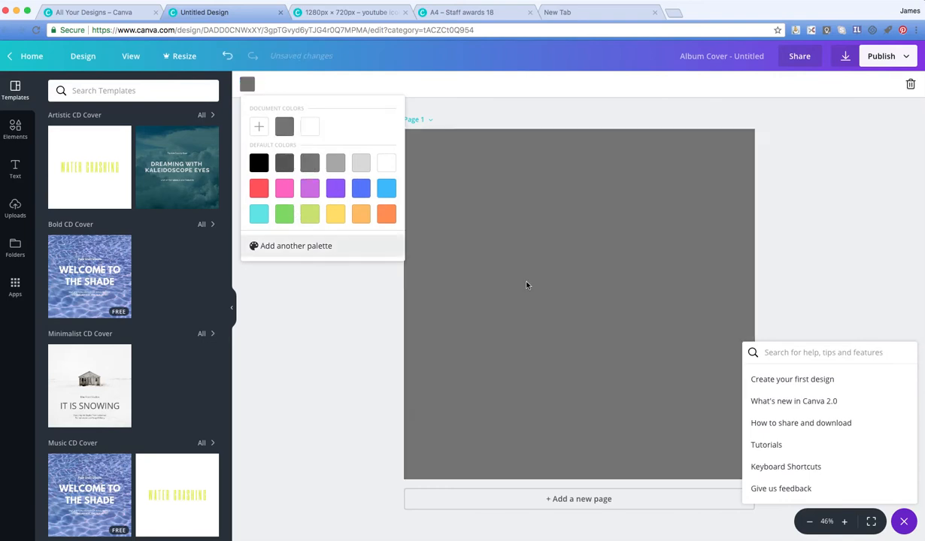
{"action": "left_click", "coordinate": [360, 309]}
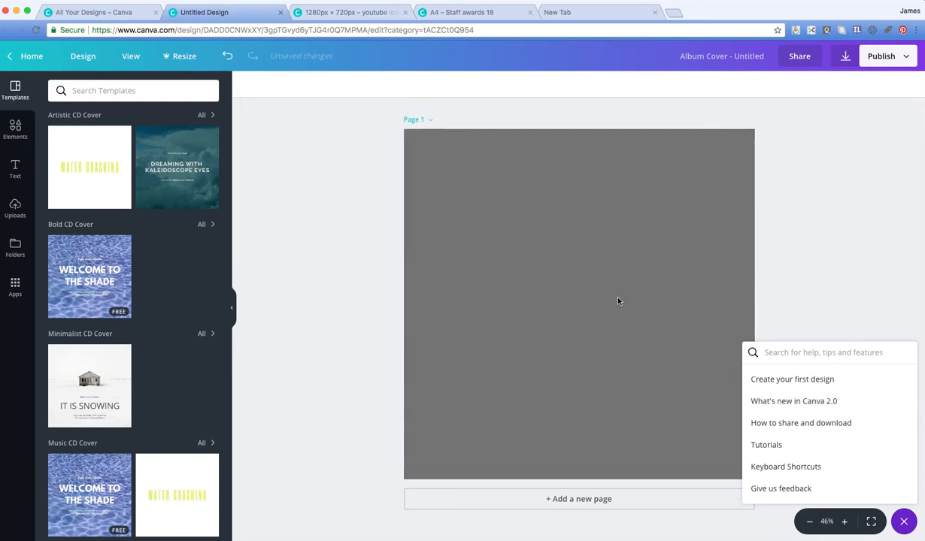
{"action": "left_click", "coordinate": [904, 525]}
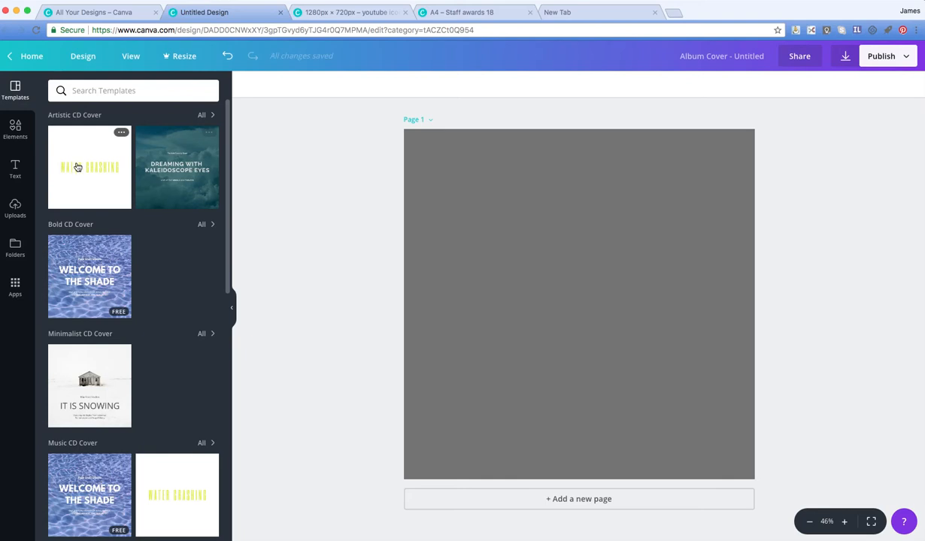
Step: Examine the available CD cover templates by category, including the details of the White as Snow CD Cover template
{"action": "scroll", "coordinate": [99, 309], "scroll_direction": "down", "scroll_amount": 3}
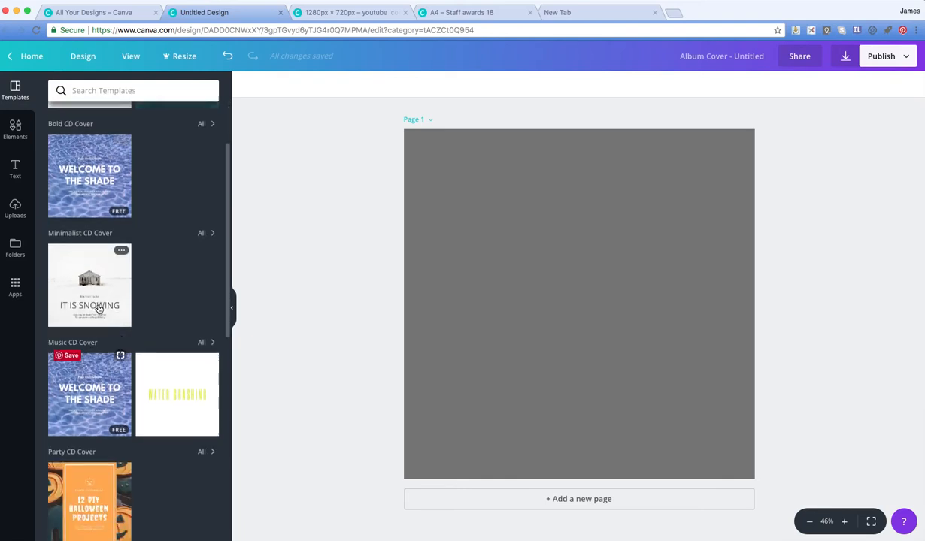
{"action": "scroll", "coordinate": [99, 309], "scroll_direction": "up", "scroll_amount": 3}
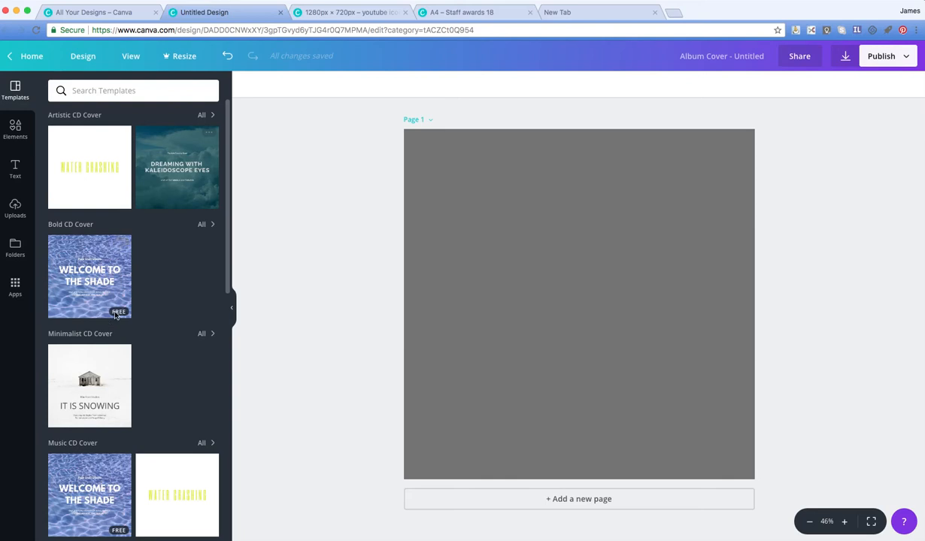
{"action": "scroll", "coordinate": [118, 357], "scroll_direction": "down", "scroll_amount": 2}
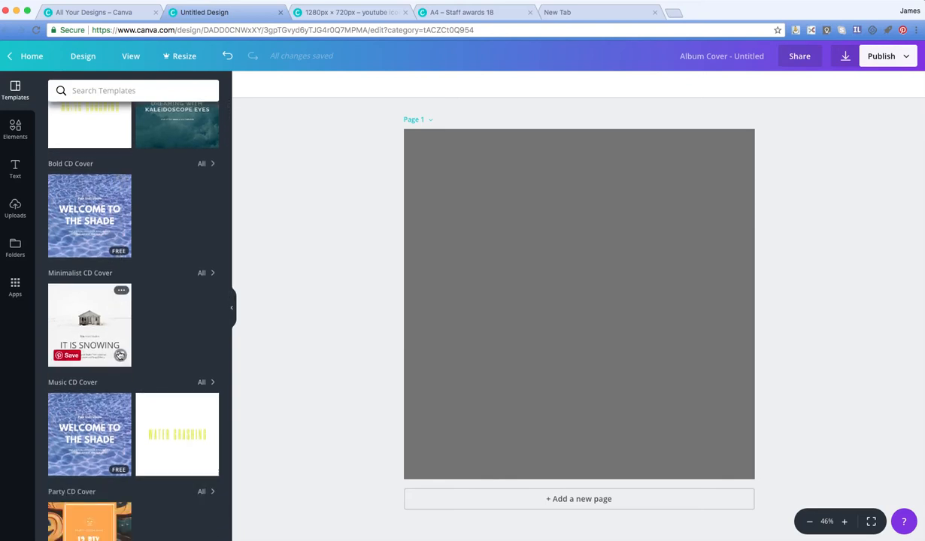
{"action": "left_click", "coordinate": [121, 293]}
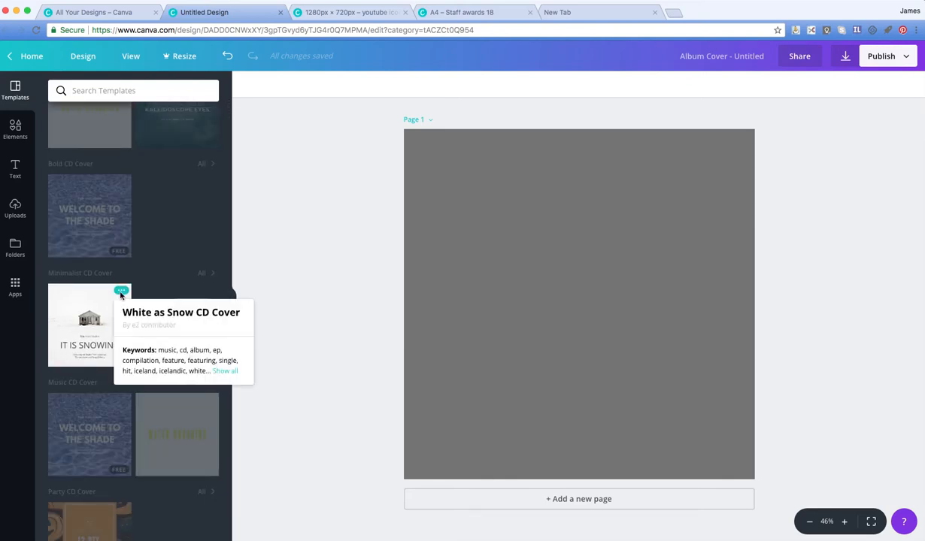
{"action": "left_click", "coordinate": [165, 290]}
{"action": "scroll", "coordinate": [170, 256], "scroll_direction": "up", "scroll_amount": 2}
{"action": "scroll", "coordinate": [166, 372], "scroll_direction": "down", "scroll_amount": 10}
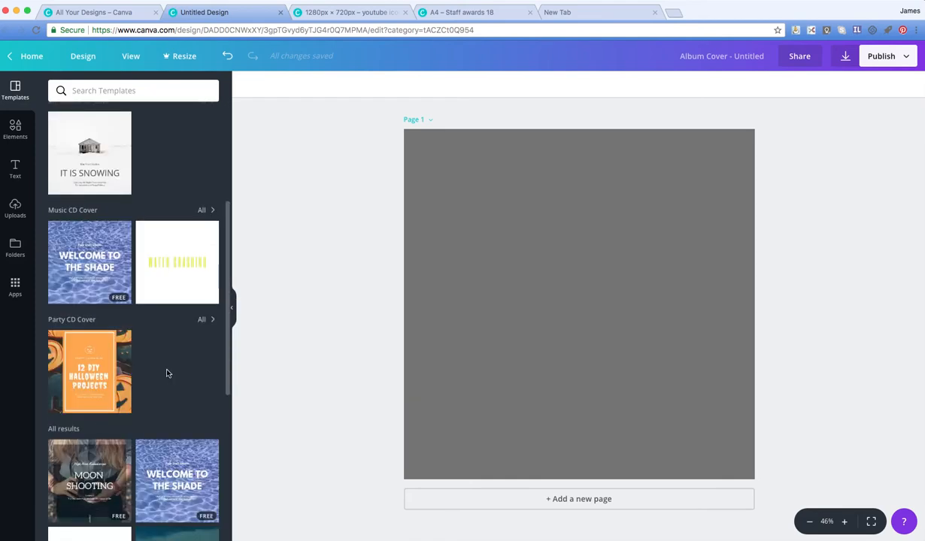
{"action": "scroll", "coordinate": [167, 373], "scroll_direction": "down", "scroll_amount": 2}
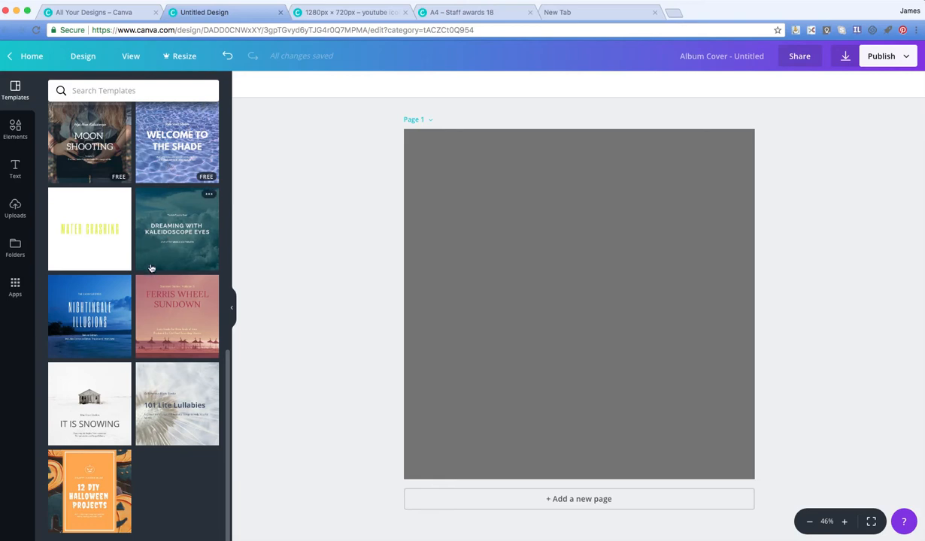
{"action": "scroll", "coordinate": [94, 380], "scroll_direction": "down", "scroll_amount": 5}
{"action": "scroll", "coordinate": [100, 383], "scroll_direction": "up", "scroll_amount": 4}
{"action": "scroll", "coordinate": [100, 330], "scroll_direction": "up", "scroll_amount": 2}
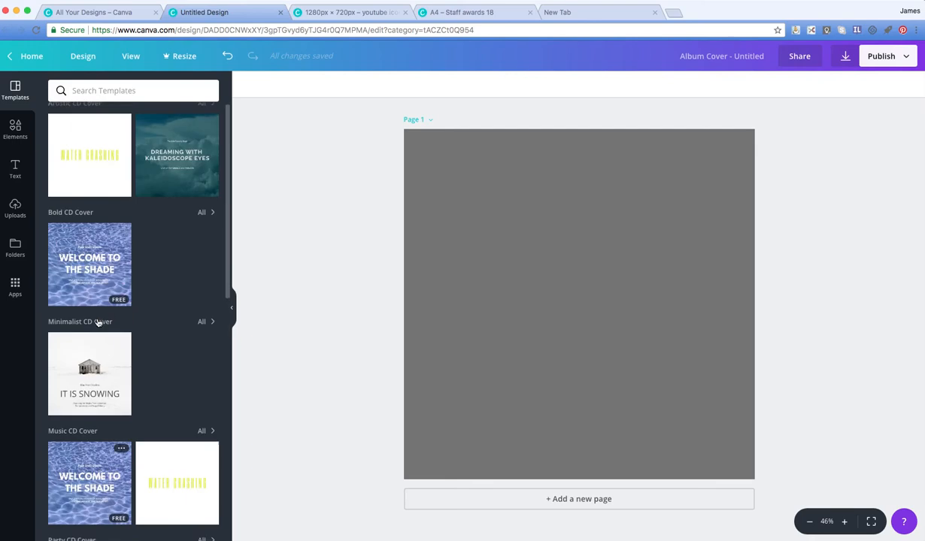
Step: Add the free photo of two flying seagulls to the cover and enlarge it to nearly the page width
{"action": "left_click", "coordinate": [15, 131]}
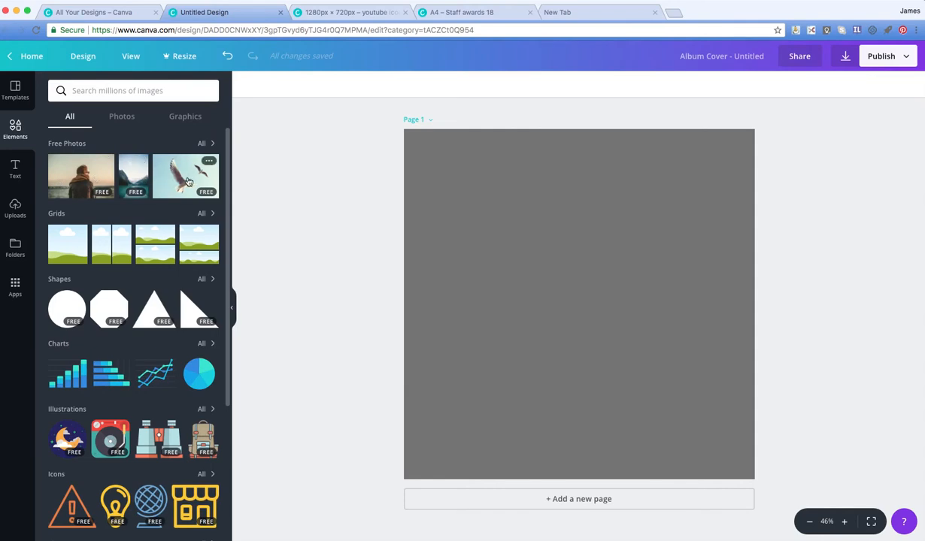
{"action": "left_click", "coordinate": [188, 181]}
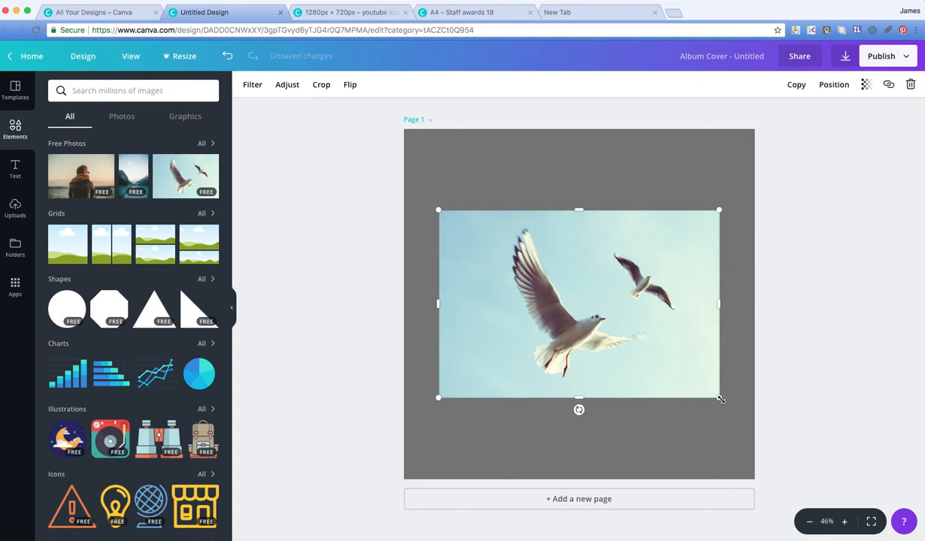
{"action": "mouse_move", "coordinate": [720, 399]}
{"action": "left_mouse_down"}
{"action": "mouse_move", "coordinate": [739, 417]}
{"action": "mouse_move", "coordinate": [704, 396]}
{"action": "left_mouse_up"}
{"action": "mouse_move", "coordinate": [703, 298]}
{"action": "left_mouse_down"}
{"action": "mouse_move", "coordinate": [673, 299]}
{"action": "mouse_move", "coordinate": [702, 300]}
{"action": "left_mouse_up"}
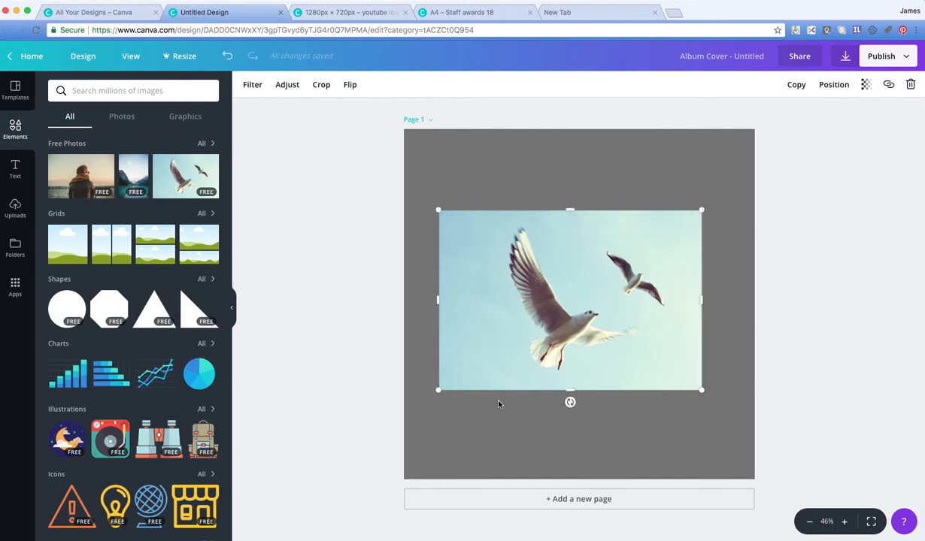
{"action": "left_click_drag", "start_coordinate": [701, 390], "coordinate": [749, 422]}
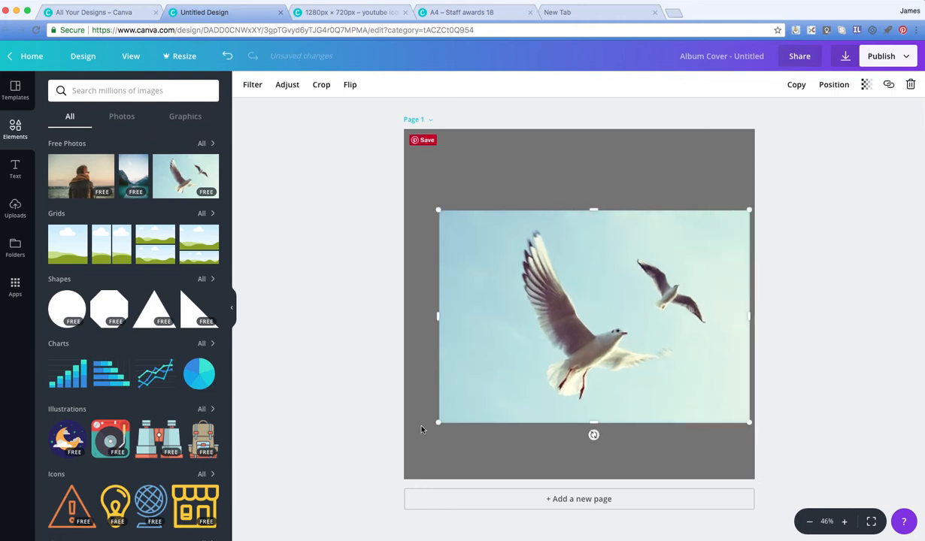
{"action": "left_click_drag", "start_coordinate": [438, 425], "coordinate": [416, 438]}
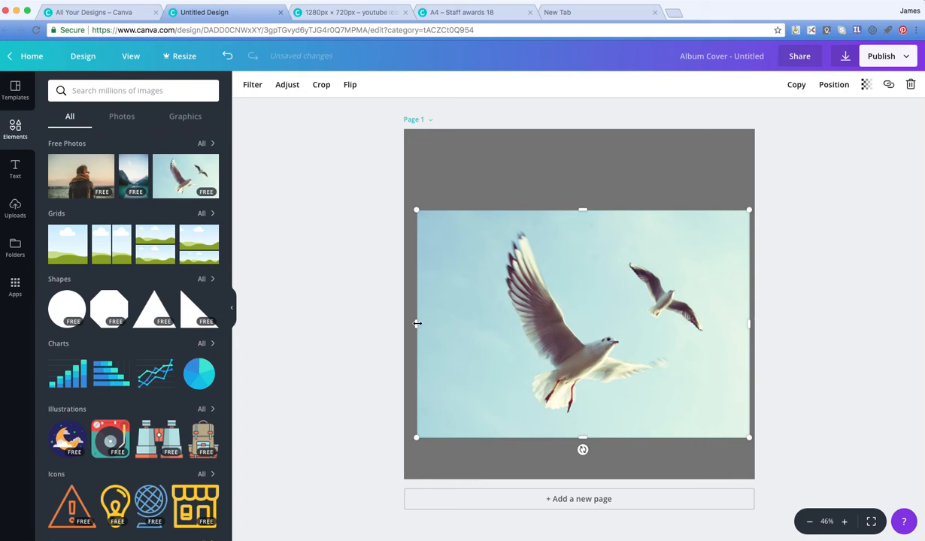
Step: Crop the seagull photo in from its left edge and centre it horizontally on the page
{"action": "left_click_drag", "start_coordinate": [417, 323], "coordinate": [469, 325]}
{"action": "left_click_drag", "start_coordinate": [498, 390], "coordinate": [480, 369]}
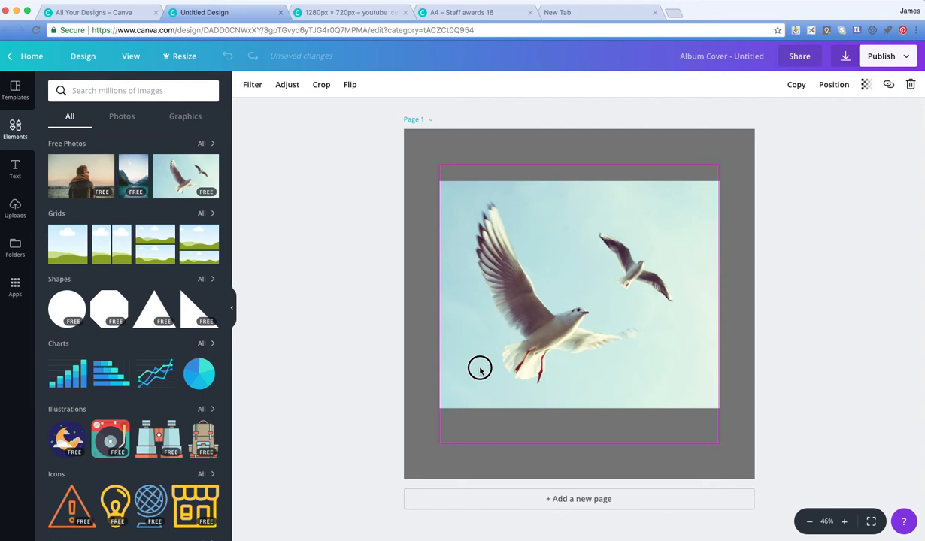
{"action": "left_click_drag", "start_coordinate": [480, 371], "coordinate": [480, 371]}
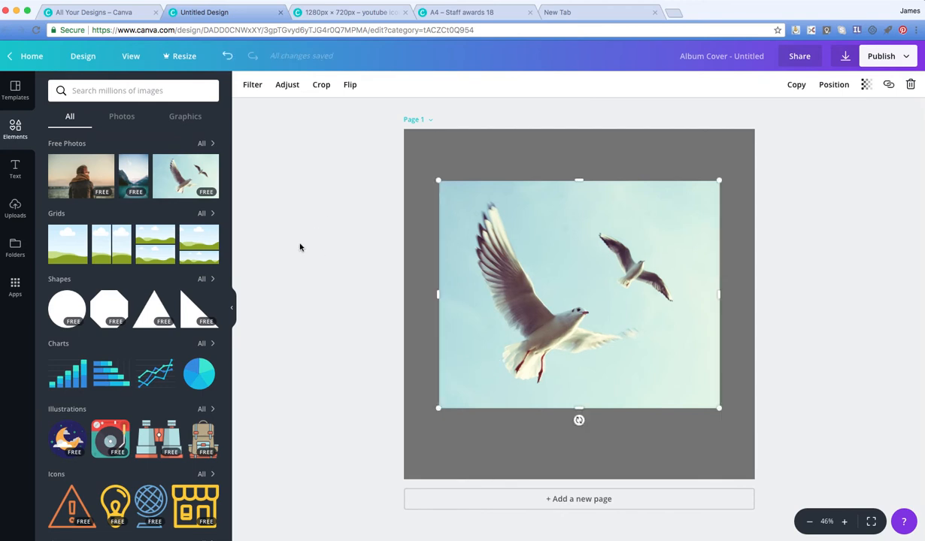
Step: Try a grid with a tall upper cell and a shorter lower one, filling the upper cell with the seagull photo
{"action": "scroll", "coordinate": [109, 414], "scroll_direction": "down", "scroll_amount": 3}
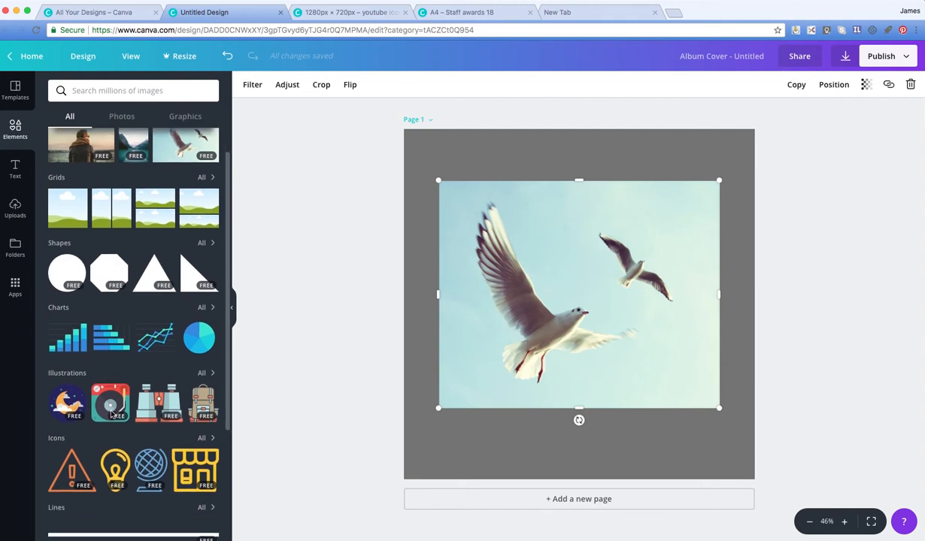
{"action": "scroll", "coordinate": [110, 414], "scroll_direction": "up", "scroll_amount": 3}
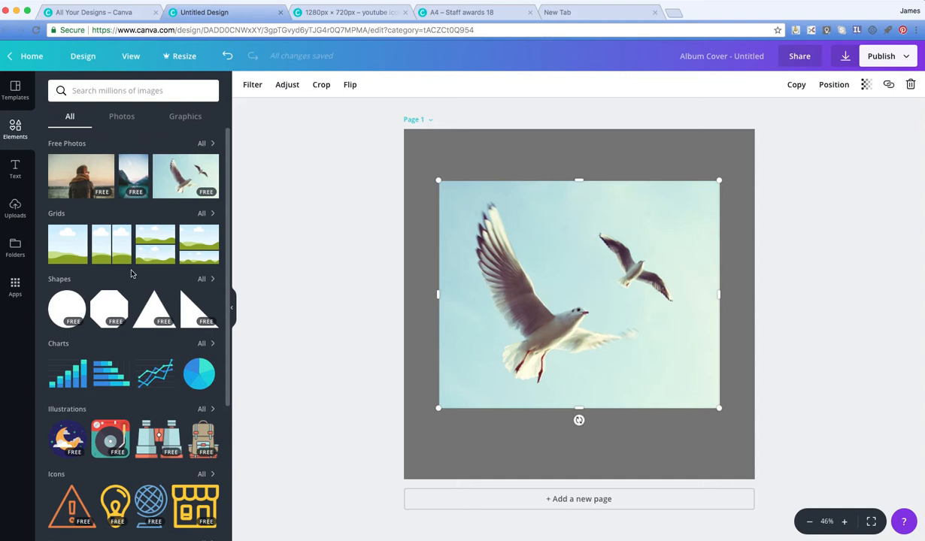
{"action": "left_click", "coordinate": [196, 251]}
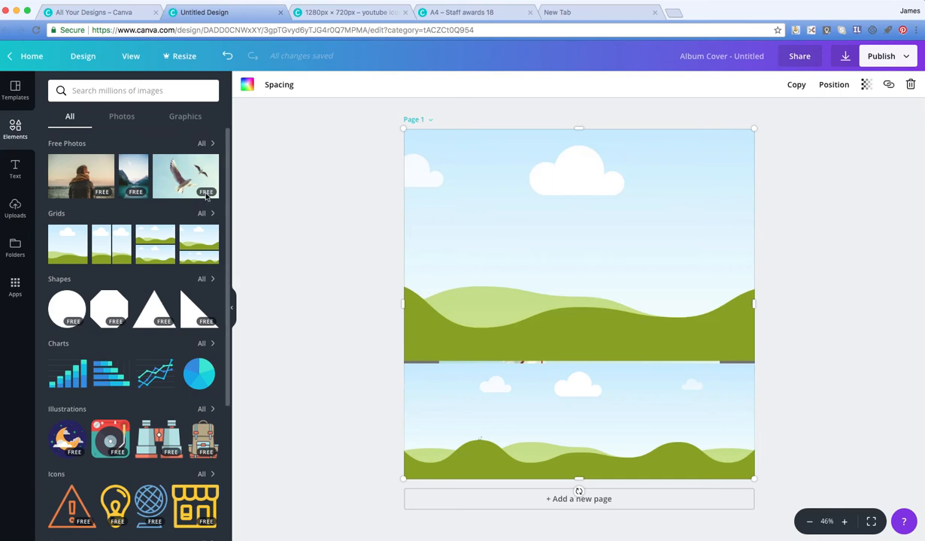
{"action": "left_click_drag", "start_coordinate": [186, 175], "coordinate": [495, 210]}
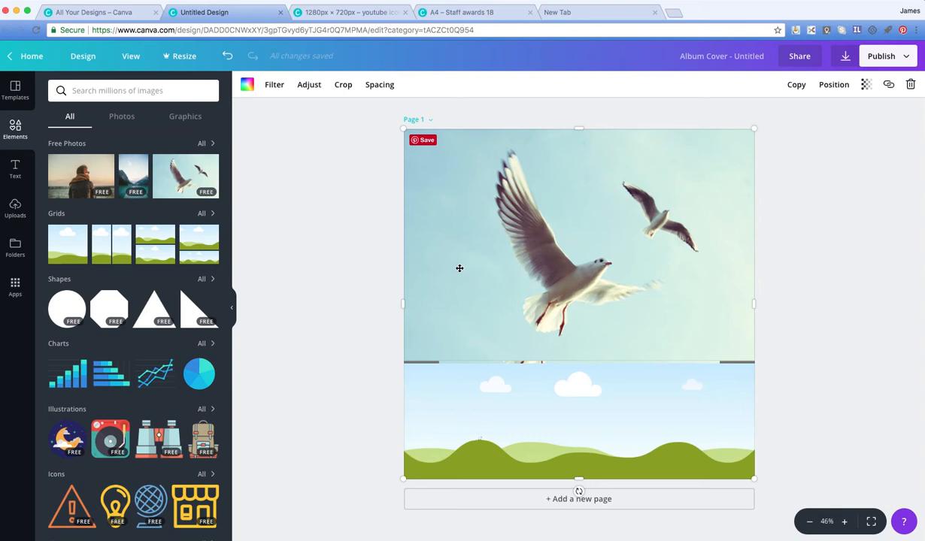
Step: Undo filling the grid cell with the photo and adding the grid
{"action": "key", "text": "super+z"}
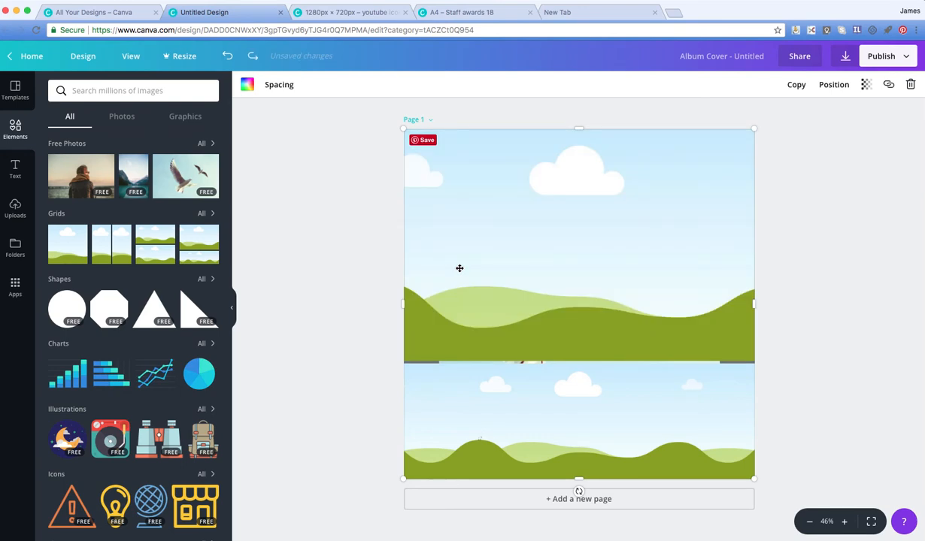
{"action": "key", "text": "super+z"}
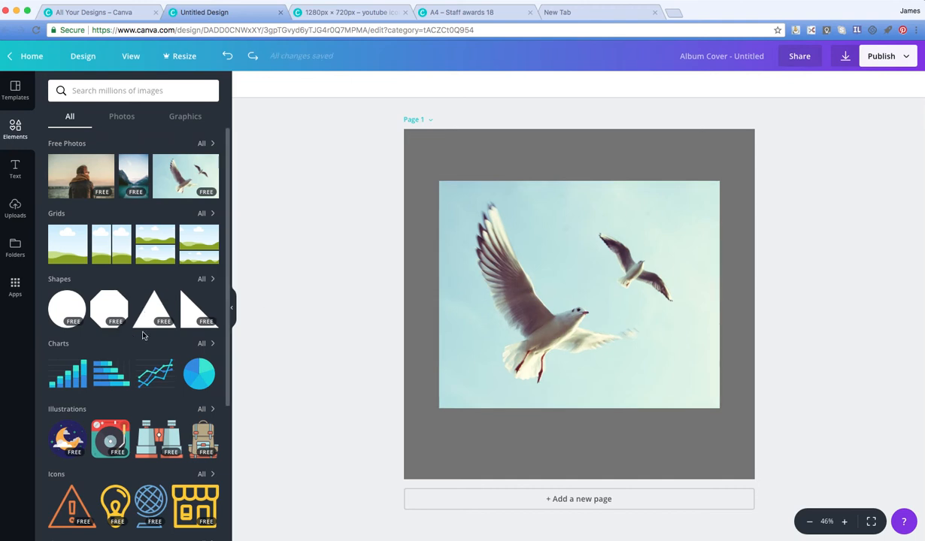
Step: Add a plain white line from the Lines elements and place it along the seagull photo's lower edge
{"action": "scroll", "coordinate": [143, 334], "scroll_direction": "down", "scroll_amount": 2}
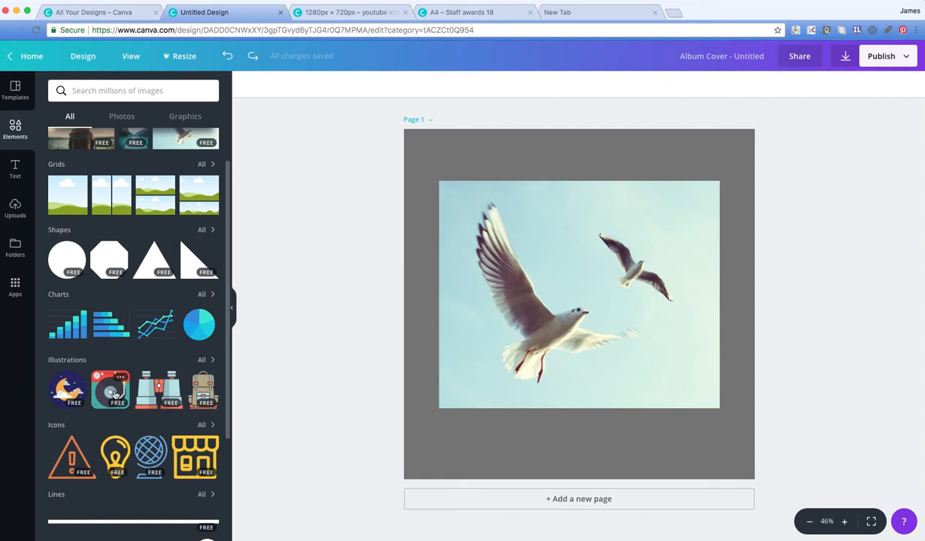
{"action": "scroll", "coordinate": [106, 479], "scroll_direction": "down", "scroll_amount": 4}
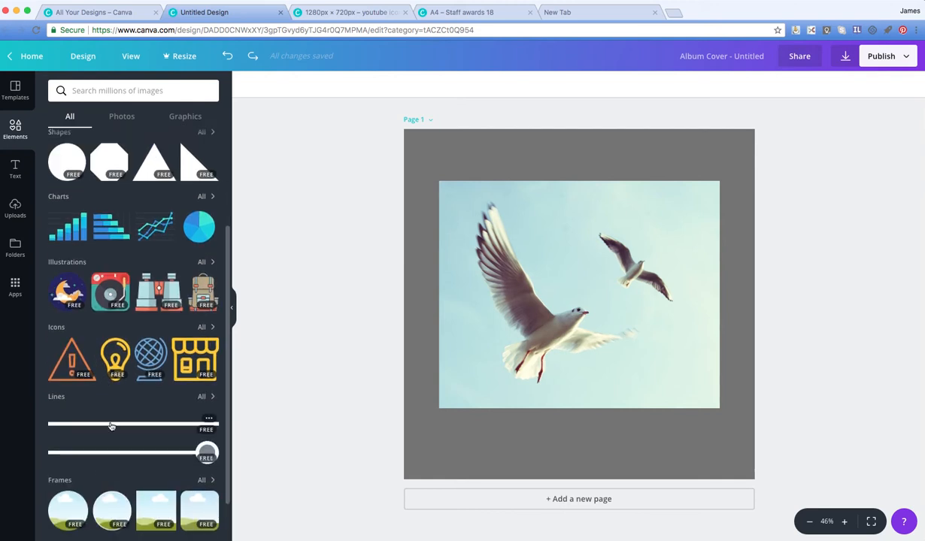
{"action": "left_click", "coordinate": [111, 426]}
{"action": "left_click_drag", "start_coordinate": [523, 304], "coordinate": [517, 406]}
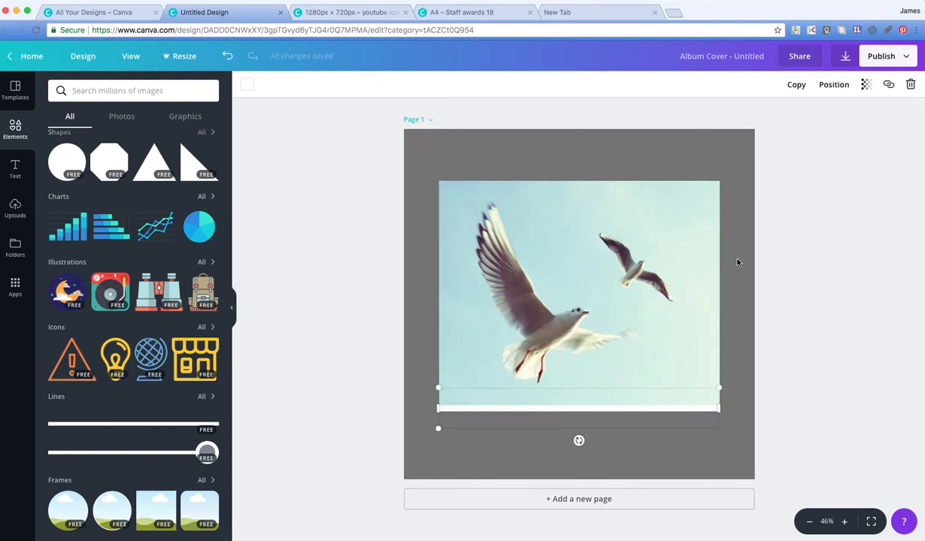
Step: Try sending the white line backward behind the seagull photo and bringing it forward again
{"action": "left_click", "coordinate": [865, 84]}
{"action": "mouse_move", "coordinate": [843, 114]}
{"action": "left_mouse_down"}
{"action": "mouse_move", "coordinate": [813, 114]}
{"action": "mouse_move", "coordinate": [840, 114]}
{"action": "left_mouse_up"}
{"action": "left_click", "coordinate": [839, 86]}
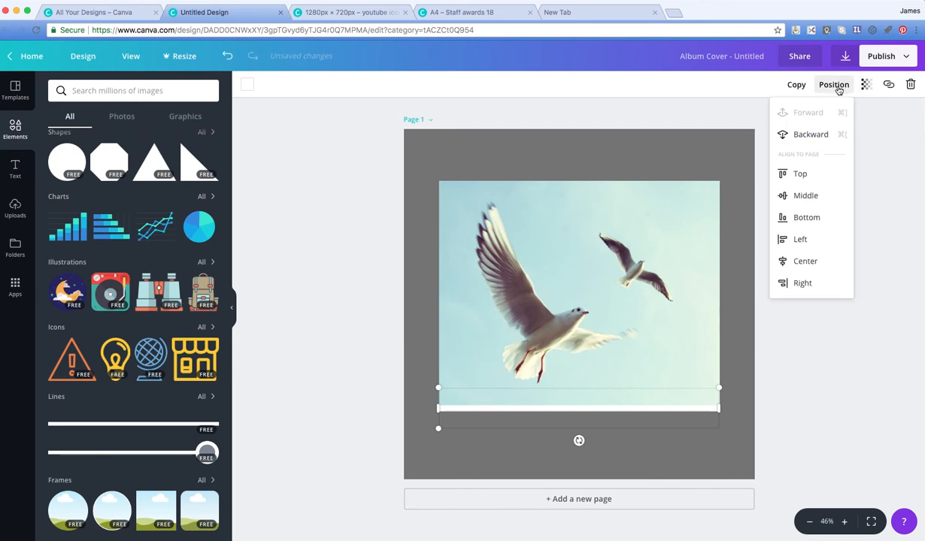
{"action": "left_click", "coordinate": [796, 136]}
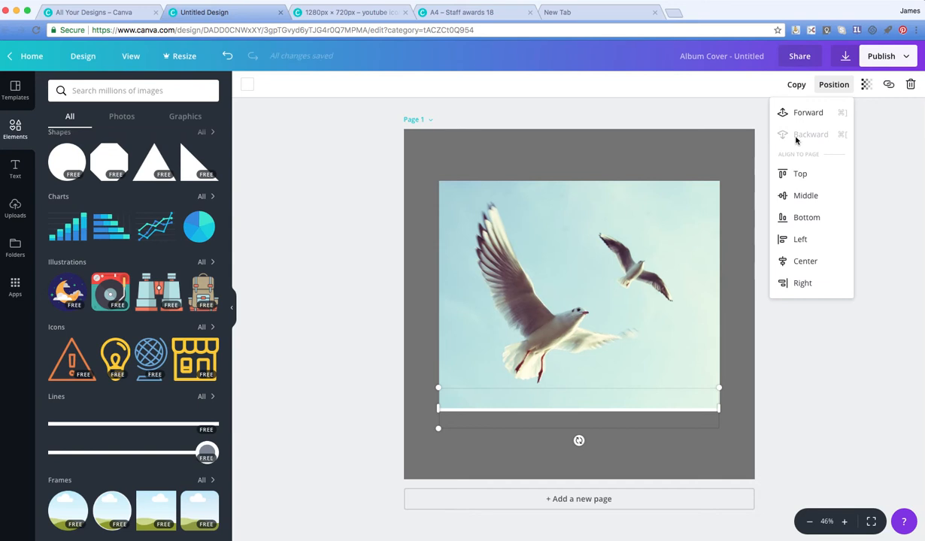
{"action": "left_click", "coordinate": [799, 115]}
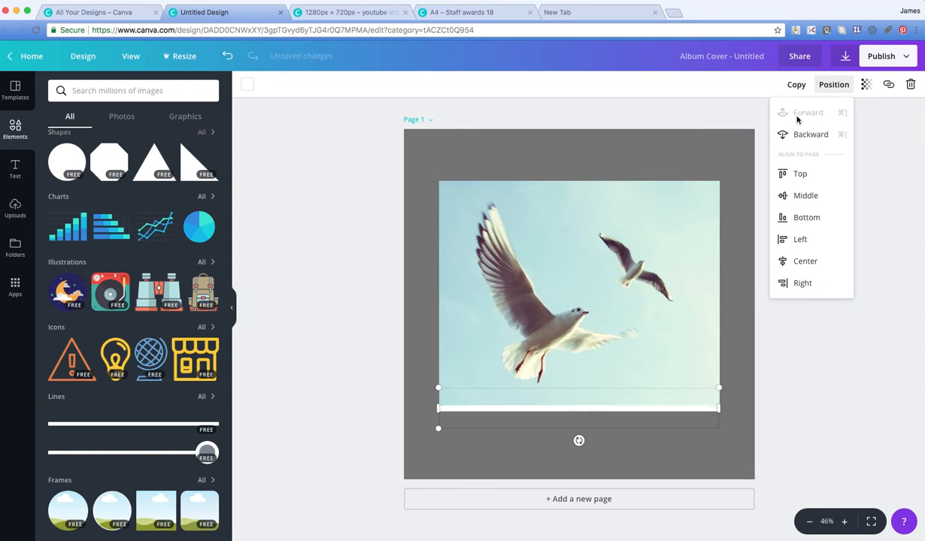
Step: Try aligning the white line to the bottom, top and middle of the page
{"action": "left_click", "coordinate": [787, 218]}
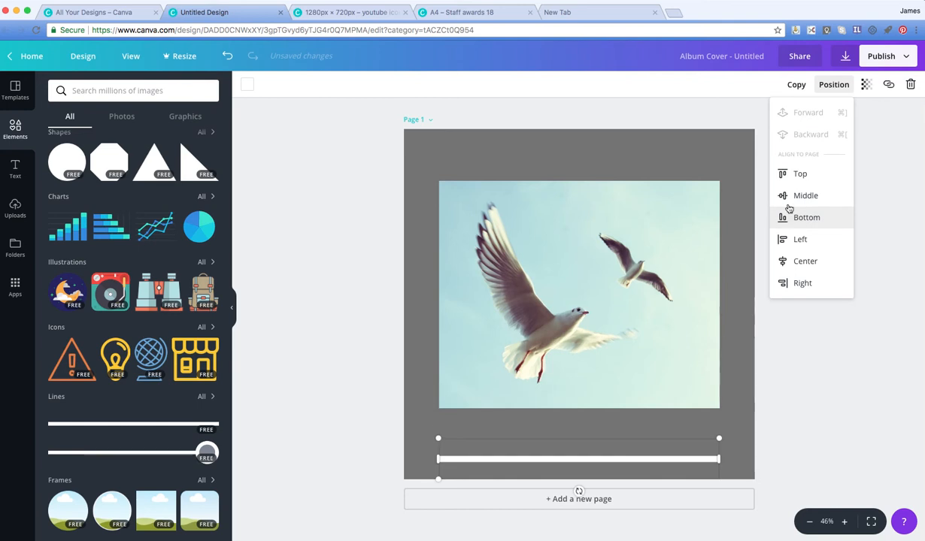
{"action": "left_click", "coordinate": [787, 177]}
{"action": "left_click", "coordinate": [791, 202]}
Step: Move the white line below the seagull photo and stretch it across the full page width
{"action": "left_click_drag", "start_coordinate": [655, 304], "coordinate": [654, 458]}
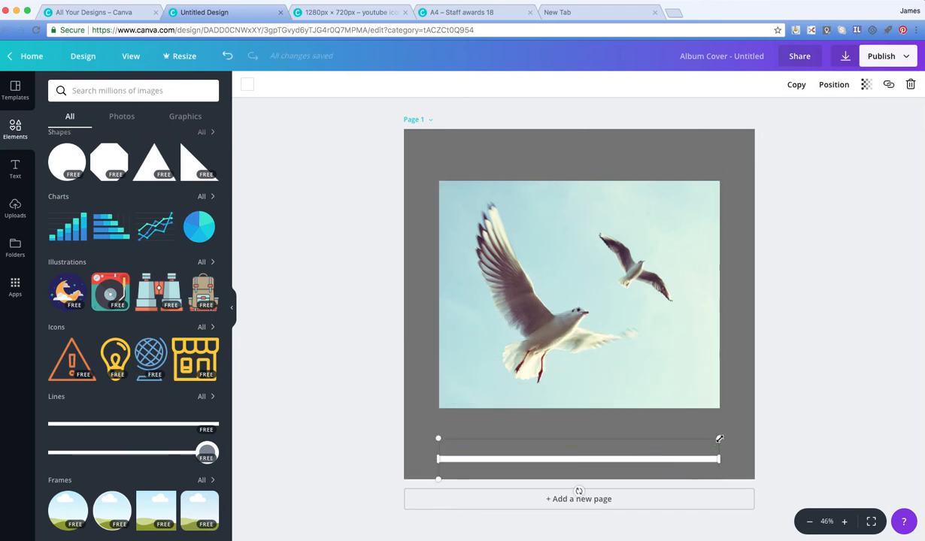
{"action": "left_click_drag", "start_coordinate": [720, 439], "coordinate": [747, 436]}
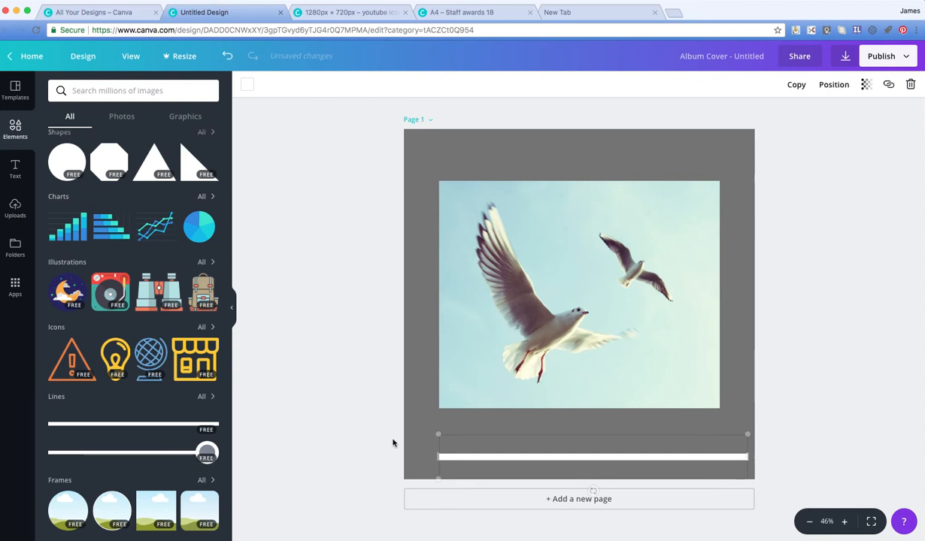
{"action": "left_click_drag", "start_coordinate": [438, 434], "coordinate": [399, 432]}
{"action": "left_click_drag", "start_coordinate": [748, 430], "coordinate": [761, 429]}
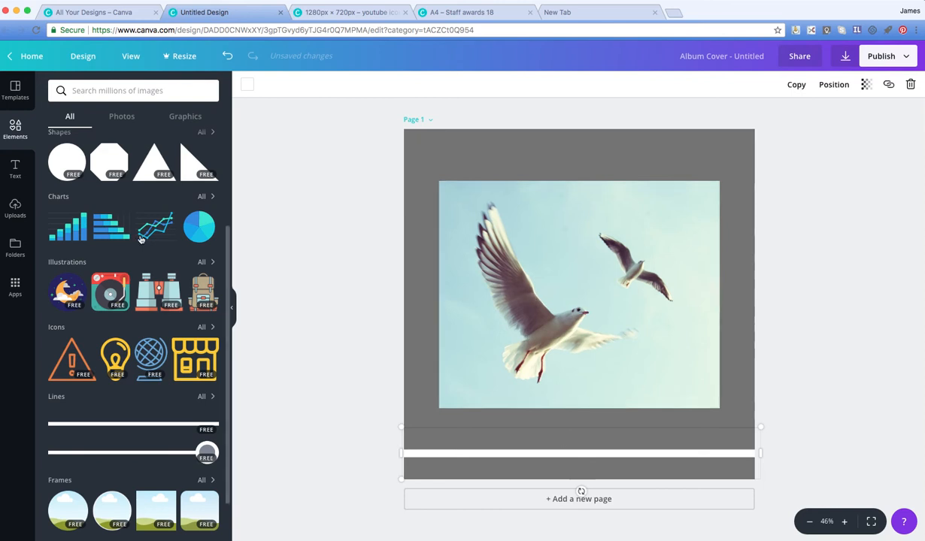
Step: Add a text box to the cover reading "Demo"
{"action": "left_click", "coordinate": [15, 170]}
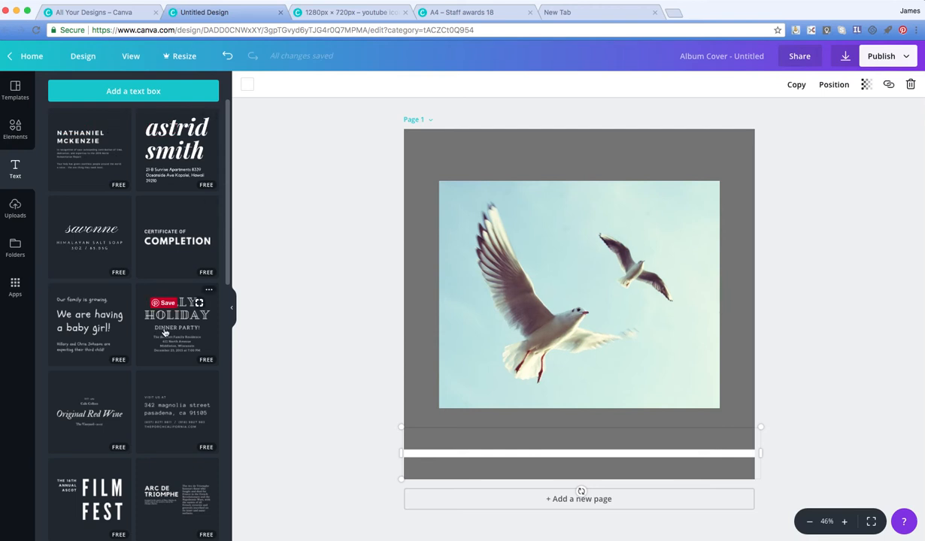
{"action": "left_click", "coordinate": [129, 96]}
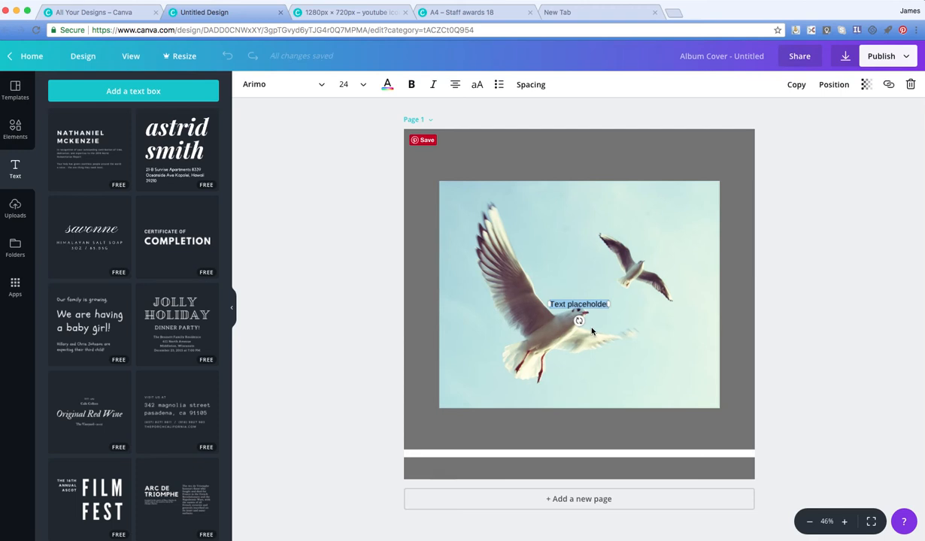
{"action": "type", "text": "Dem"}
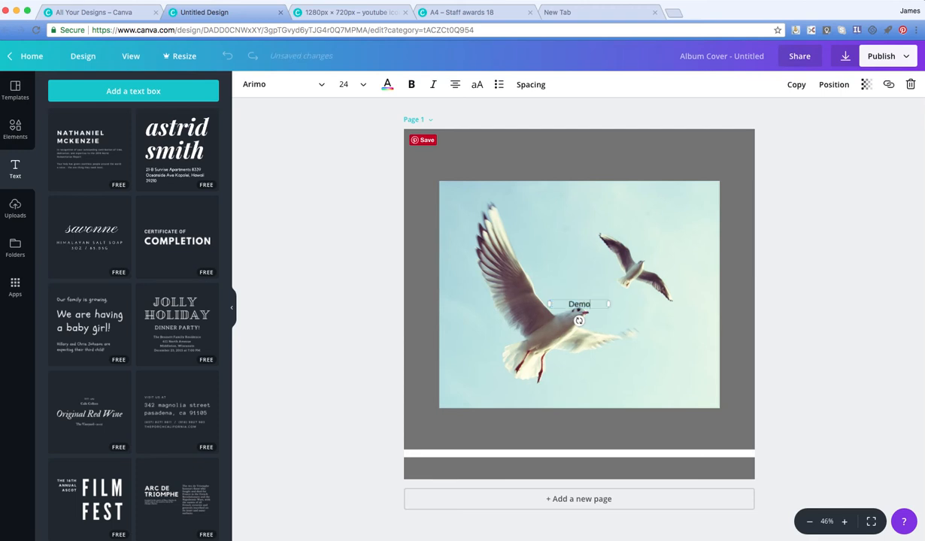
{"action": "type", "text": "o"}
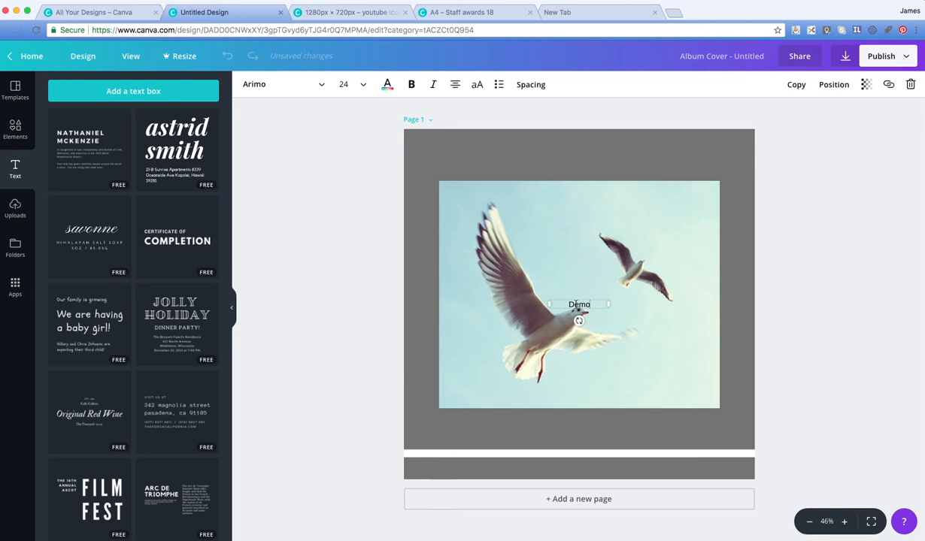
Step: Enlarge the "Demo" text to size 120 and widen its box so the word fits on one line
{"action": "double_click", "coordinate": [569, 303]}
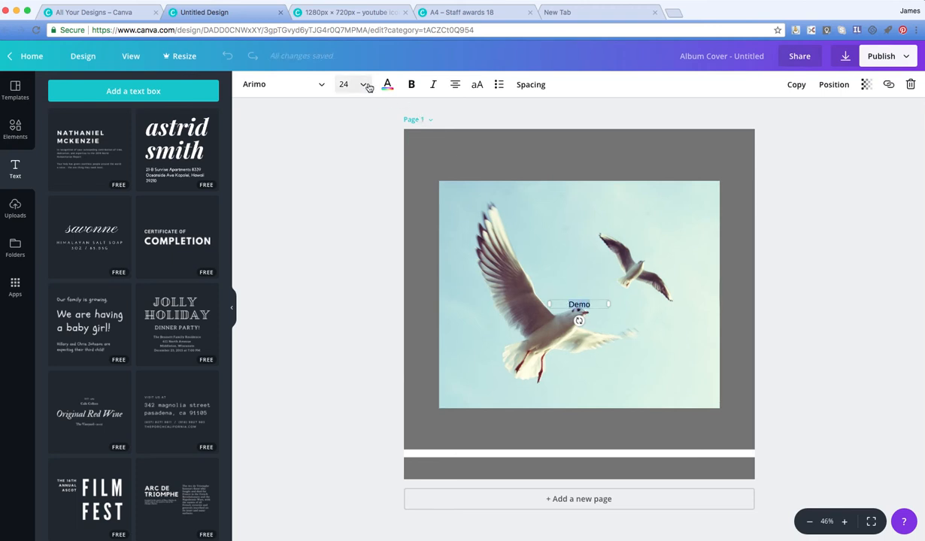
{"action": "left_click", "coordinate": [363, 84]}
{"action": "scroll", "coordinate": [365, 284], "scroll_direction": "down", "scroll_amount": 1}
{"action": "scroll", "coordinate": [364, 286], "scroll_direction": "down", "scroll_amount": 3}
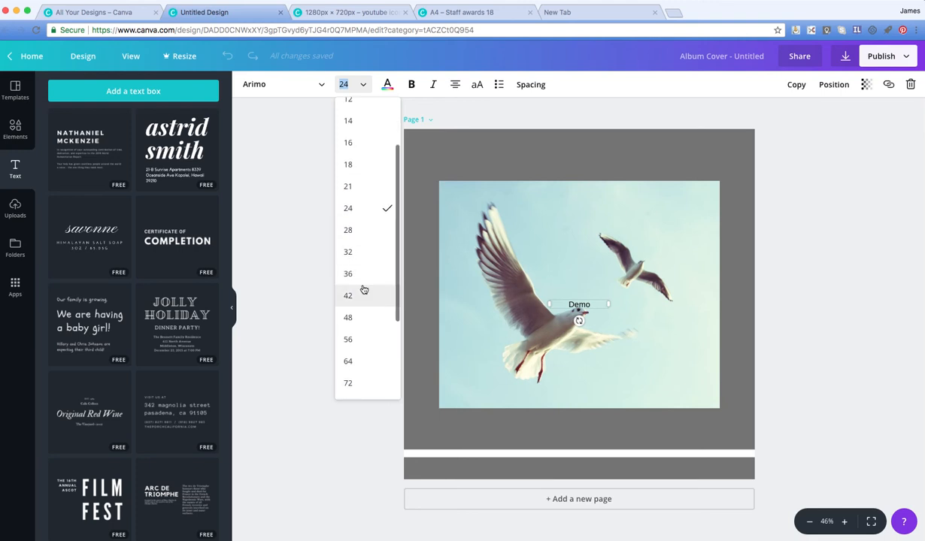
{"action": "left_click", "coordinate": [349, 304]}
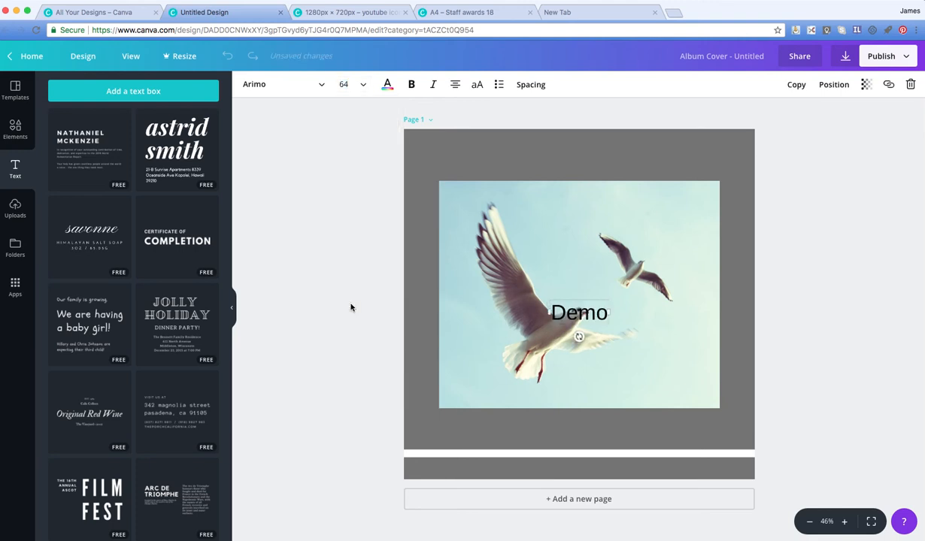
{"action": "left_click", "coordinate": [350, 84]}
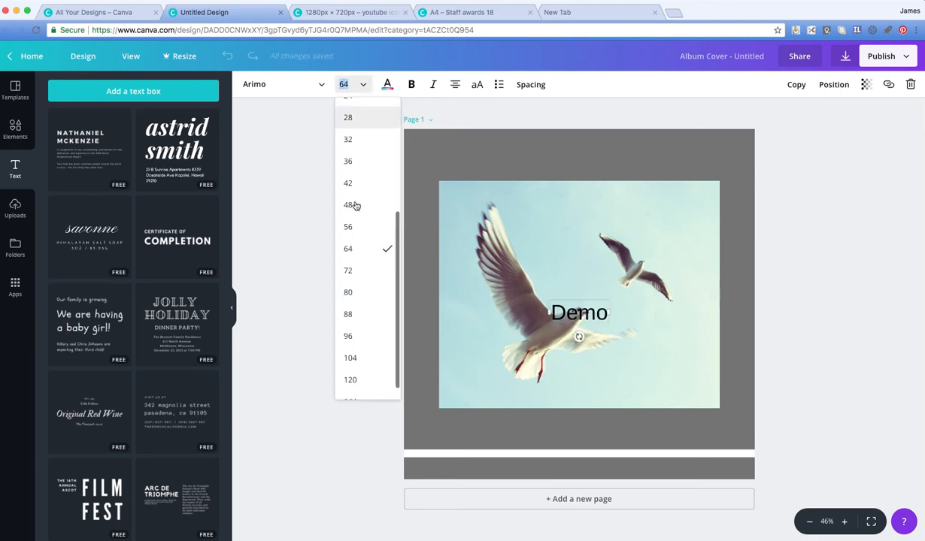
{"action": "left_click", "coordinate": [353, 381]}
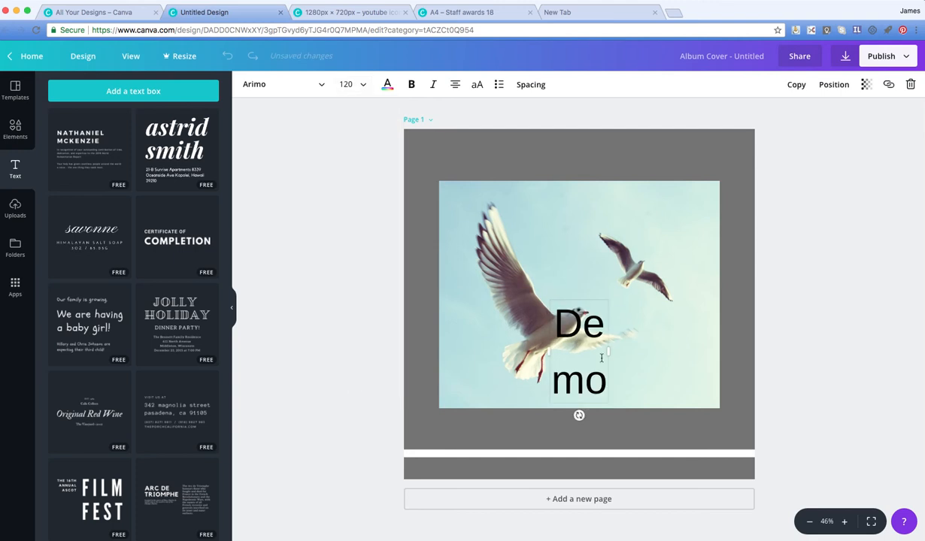
{"action": "left_click_drag", "start_coordinate": [606, 352], "coordinate": [681, 349]}
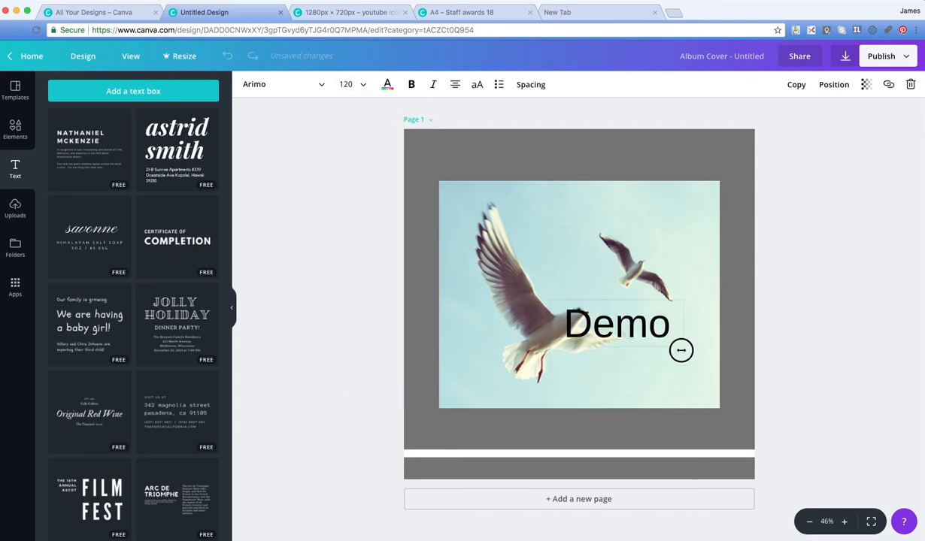
Step: Move the "Demo" text above the photo, colour it white and line it up with the photo's left edge
{"action": "left_click", "coordinate": [733, 373]}
{"action": "left_click_drag", "start_coordinate": [638, 315], "coordinate": [580, 156]}
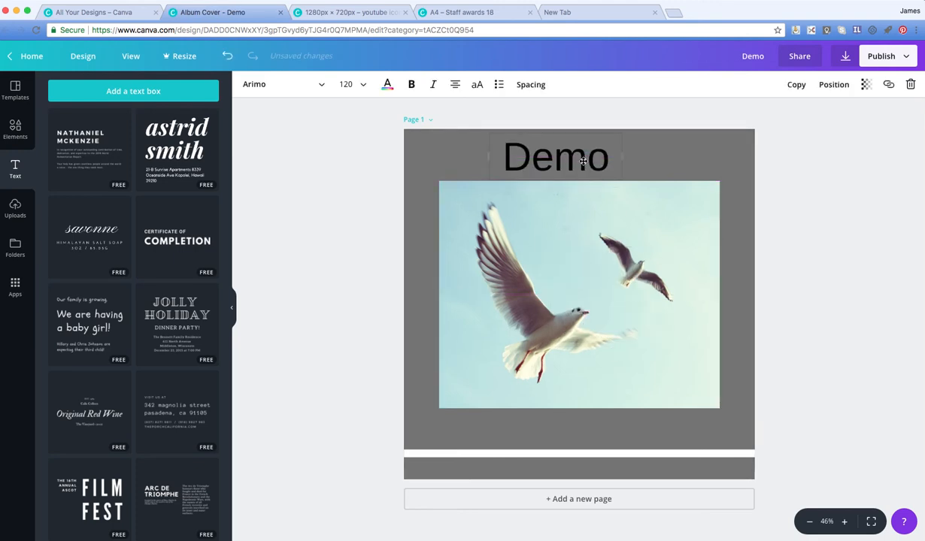
{"action": "left_click", "coordinate": [387, 84]}
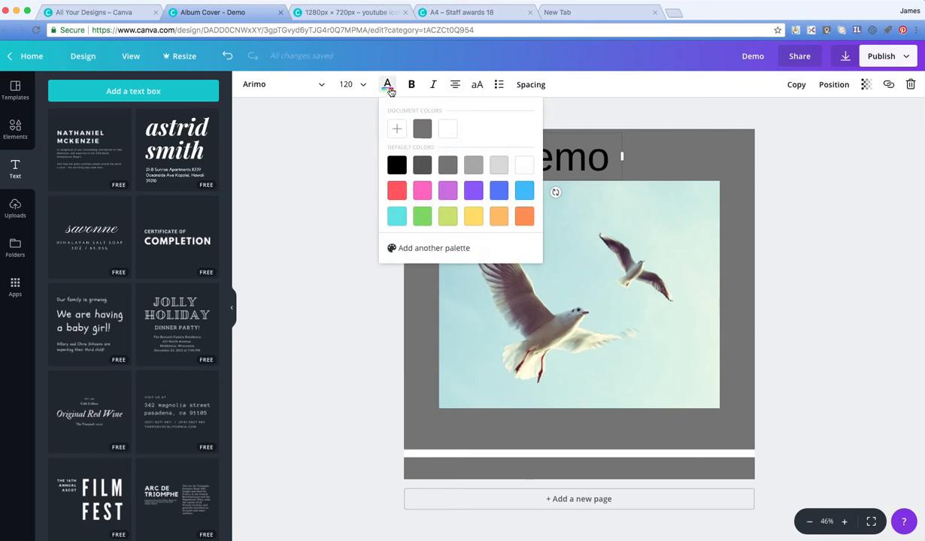
{"action": "left_click", "coordinate": [451, 134]}
{"action": "left_click", "coordinate": [670, 145]}
{"action": "left_click_drag", "start_coordinate": [572, 159], "coordinate": [506, 161]}
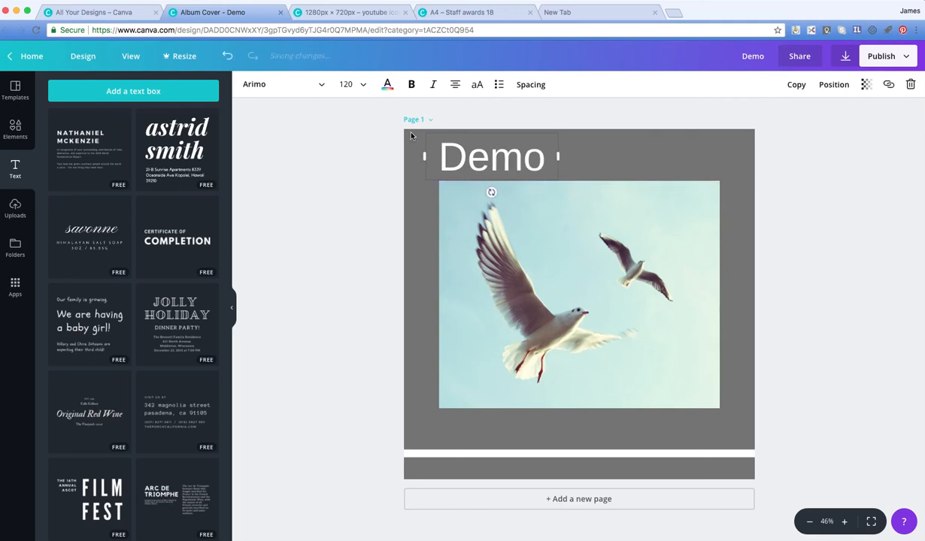
Step: Try the Abhaya Libre ExtraBold font on the "Demo" text
{"action": "left_click", "coordinate": [322, 86]}
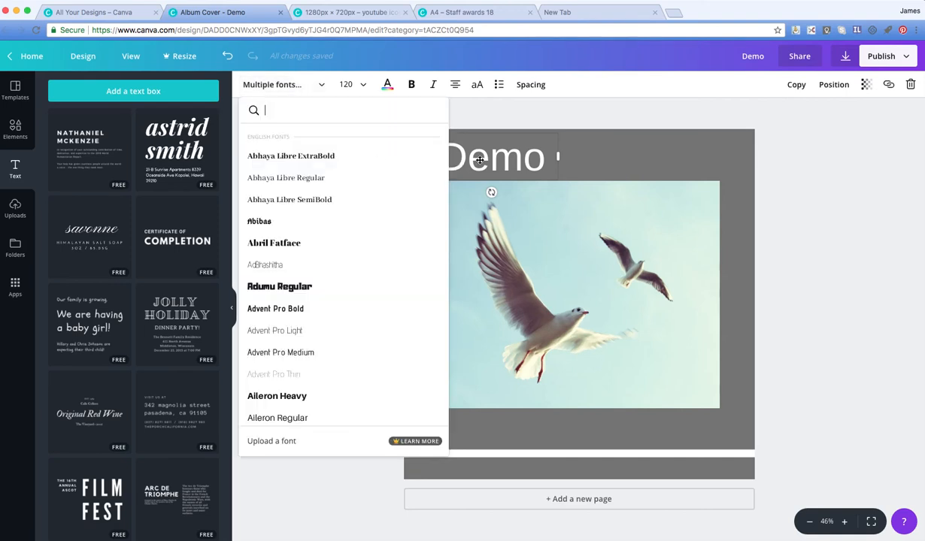
{"action": "left_click", "coordinate": [290, 156]}
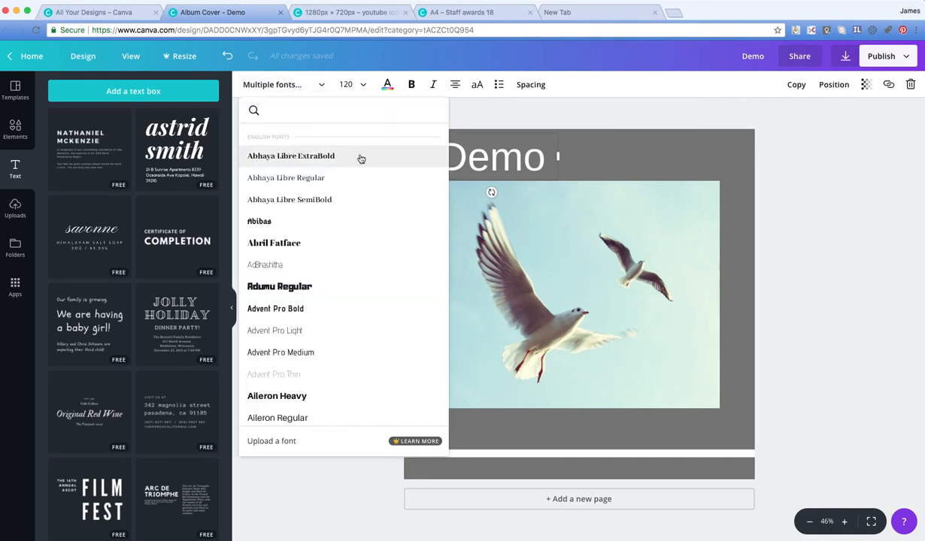
{"action": "double_click", "coordinate": [502, 159]}
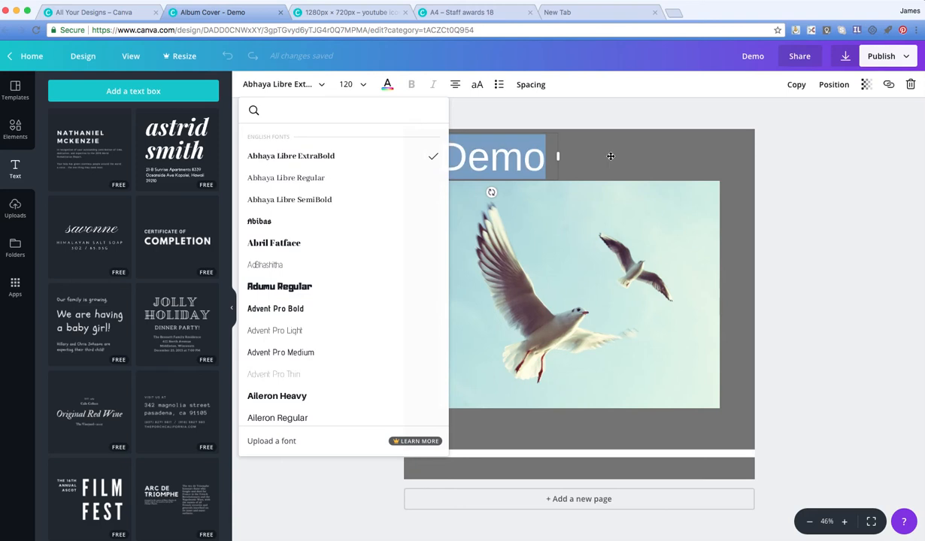
{"action": "left_click", "coordinate": [295, 156]}
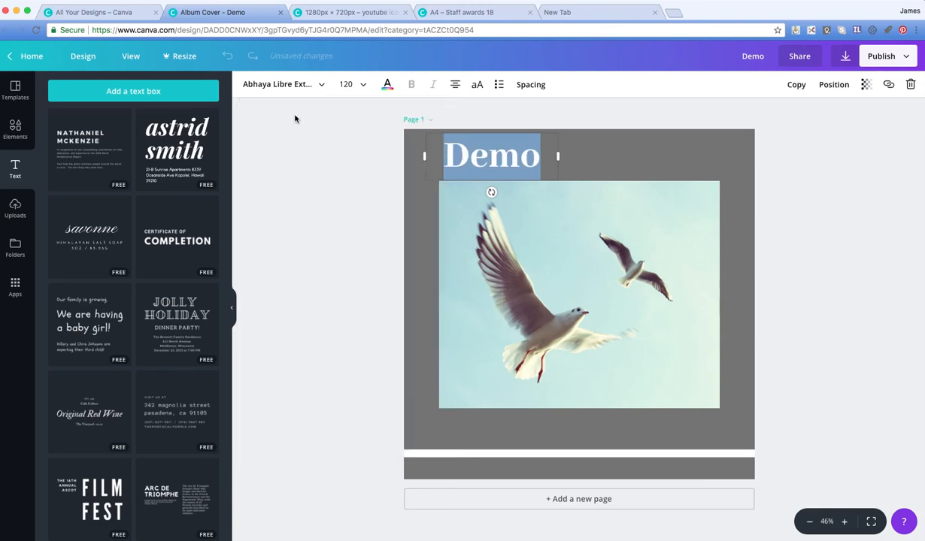
Step: Set the font of the "Demo" title to Aileron Thin
{"action": "left_click", "coordinate": [324, 87]}
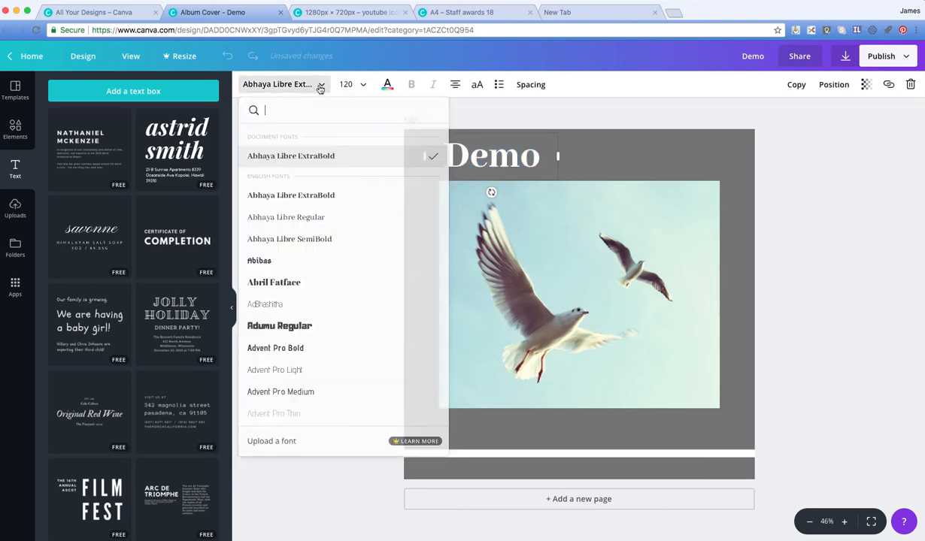
{"action": "scroll", "coordinate": [301, 312], "scroll_direction": "down", "scroll_amount": 5}
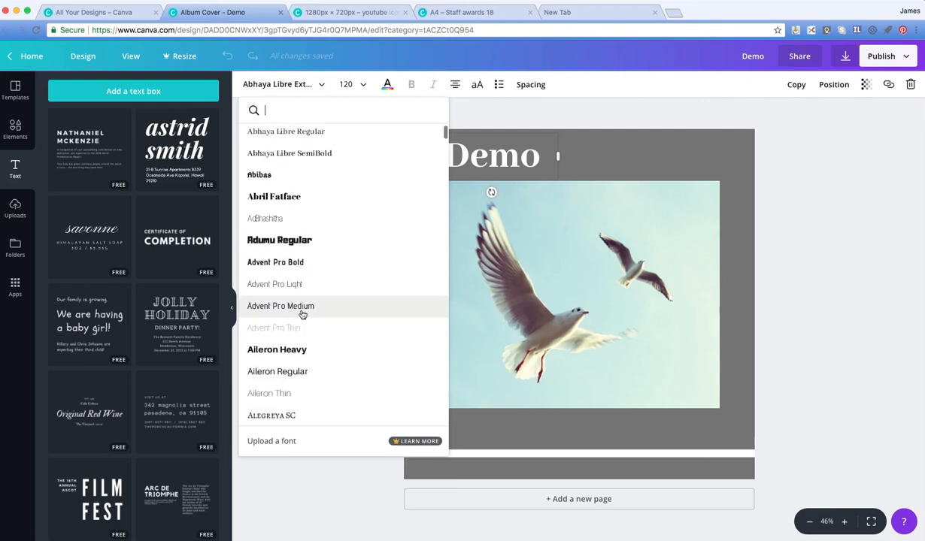
{"action": "left_click", "coordinate": [275, 347]}
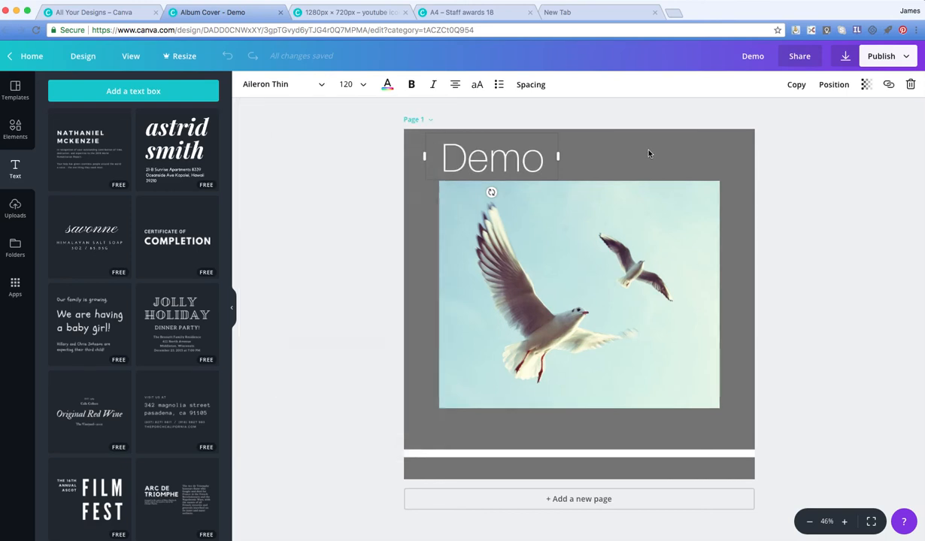
{"action": "left_click", "coordinate": [649, 154]}
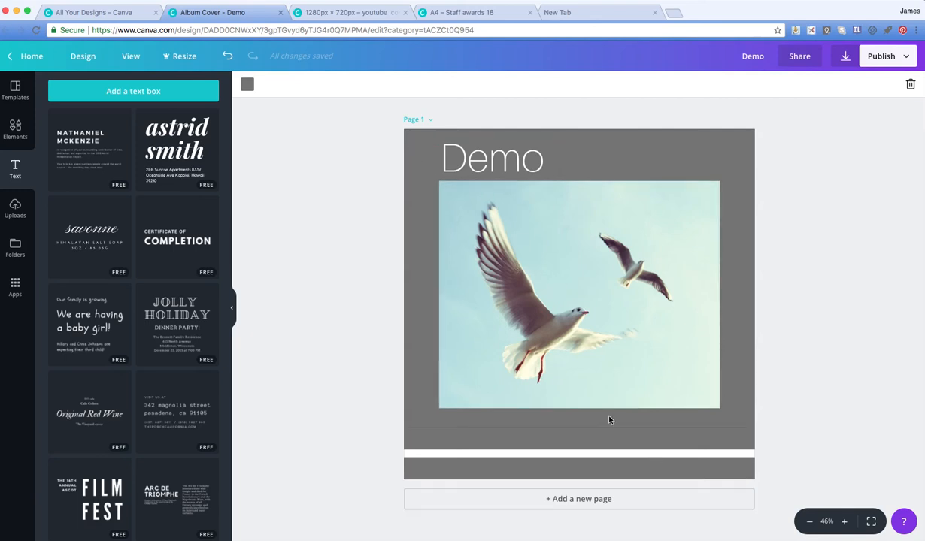
Step: Duplicate the cover page and set the copy's background colour to light grey
{"action": "left_click", "coordinate": [431, 121]}
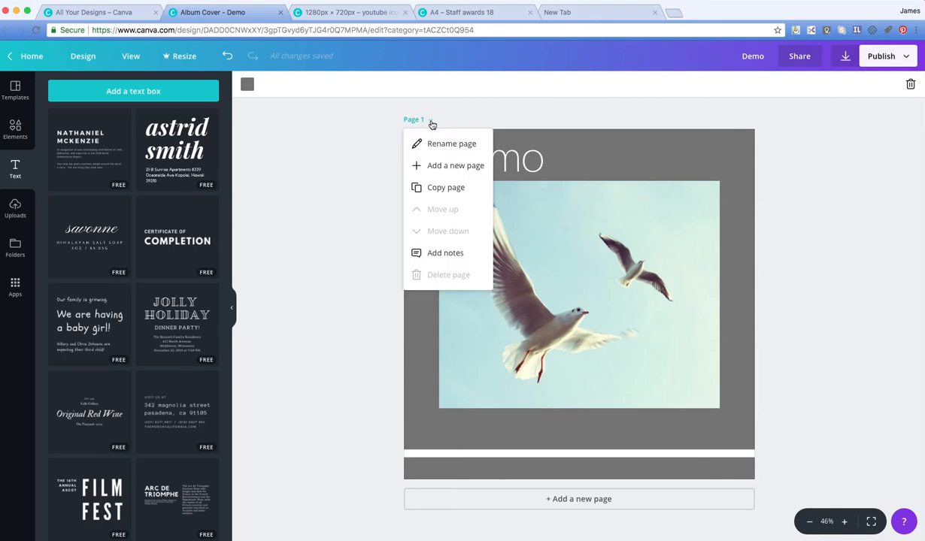
{"action": "left_click", "coordinate": [435, 190]}
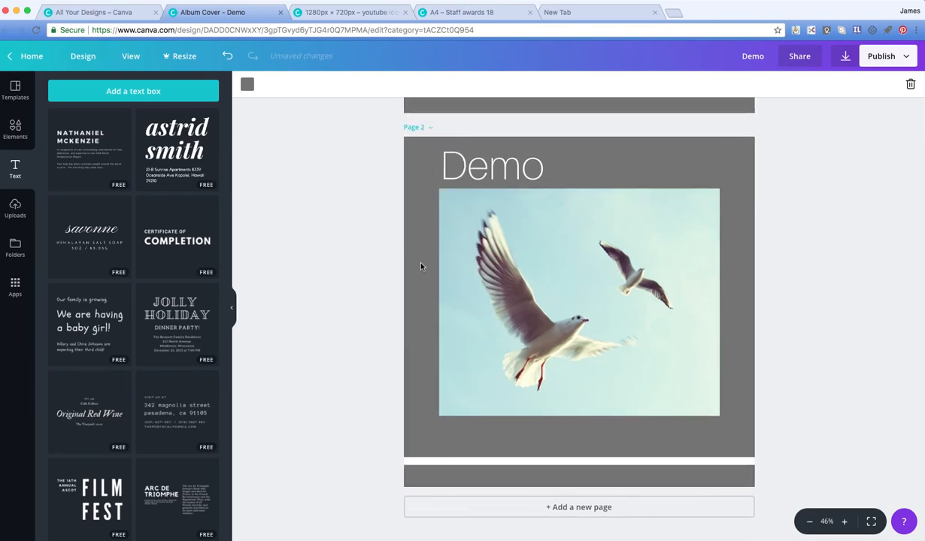
{"action": "left_click", "coordinate": [252, 86]}
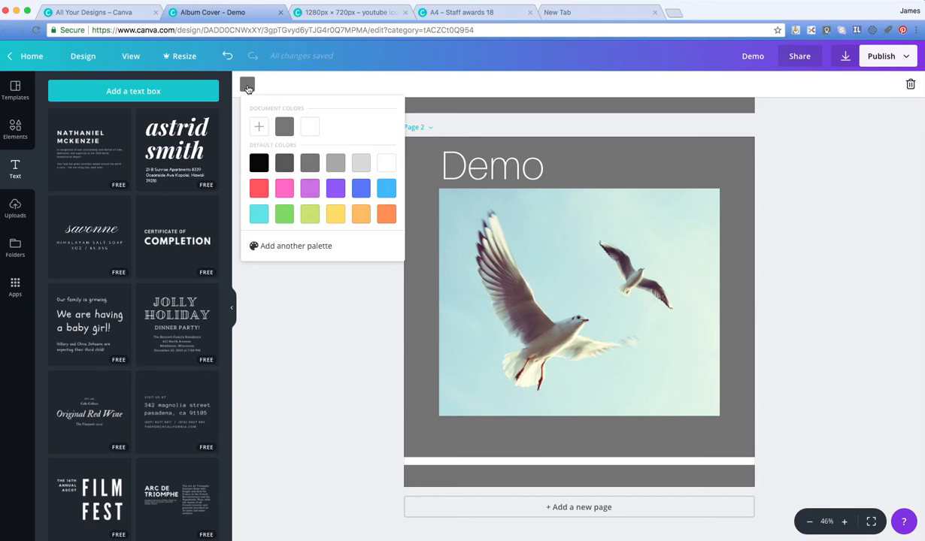
{"action": "left_click", "coordinate": [362, 166]}
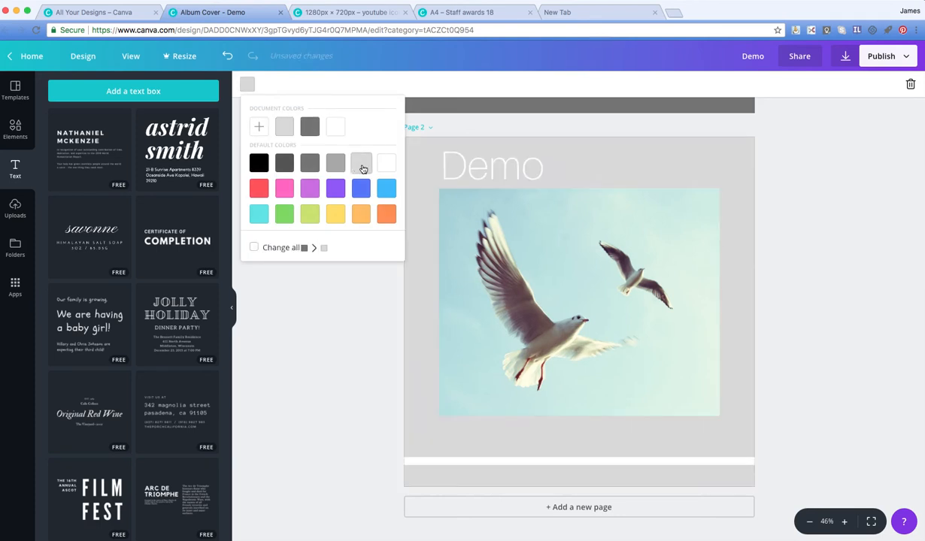
Step: Change the colour of the "Demo" title on page 2 to the dark grey from the document colours
{"action": "left_click", "coordinate": [517, 176]}
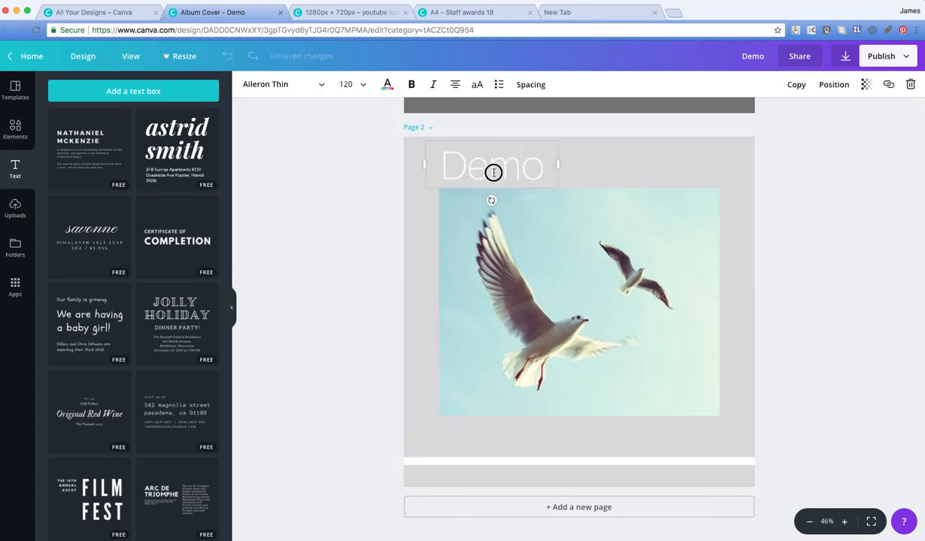
{"action": "double_click", "coordinate": [485, 168]}
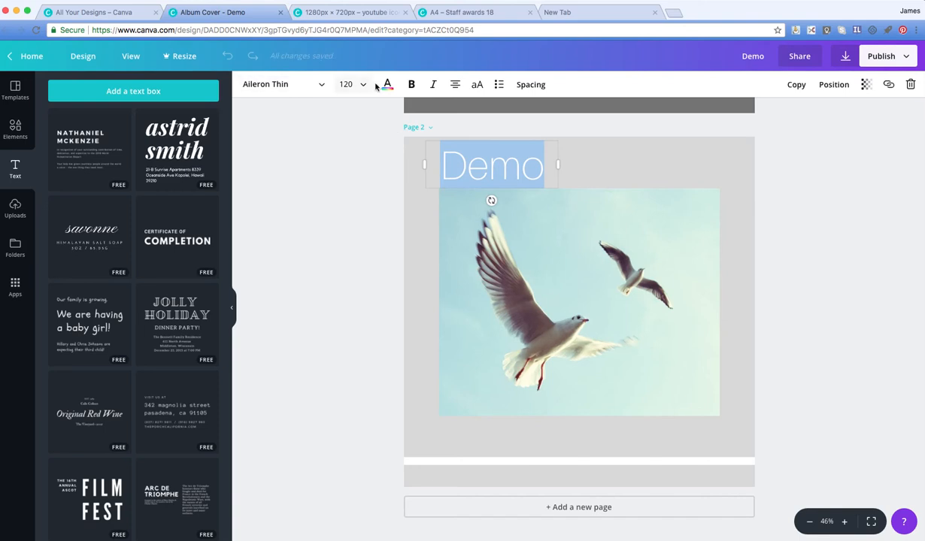
{"action": "left_click", "coordinate": [385, 85]}
{"action": "left_click", "coordinate": [422, 127]}
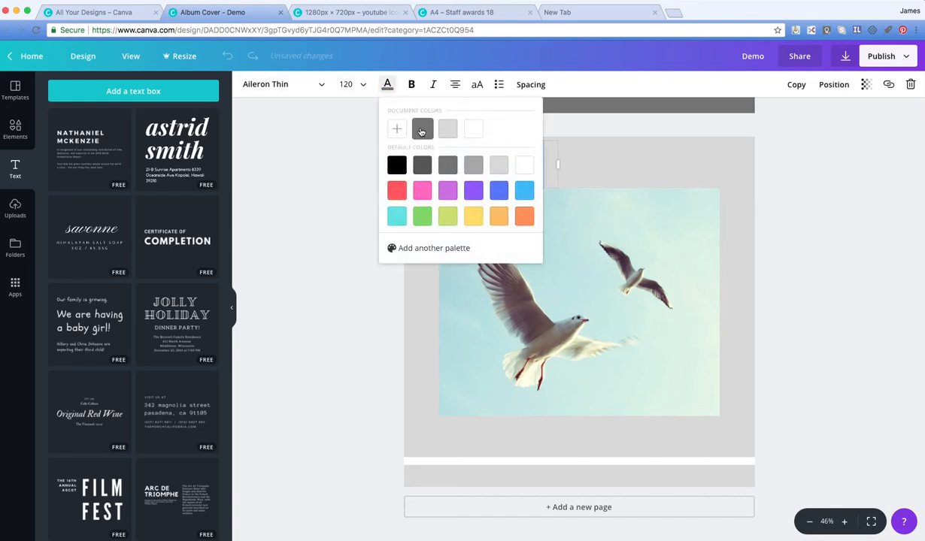
{"action": "left_click", "coordinate": [690, 175]}
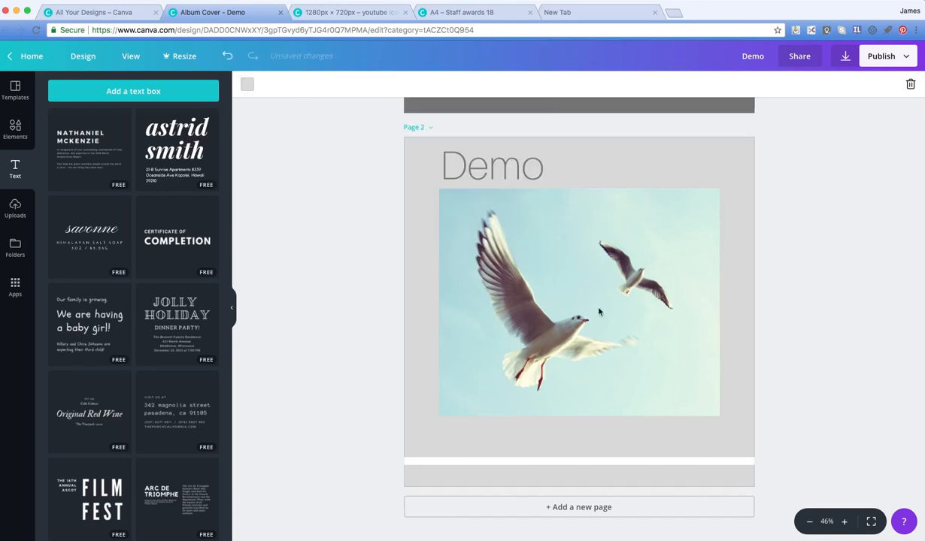
Step: Shorten page 2's white line to nearly the photo's width and place it between the "Demo" title and the photo
{"action": "left_click", "coordinate": [508, 459]}
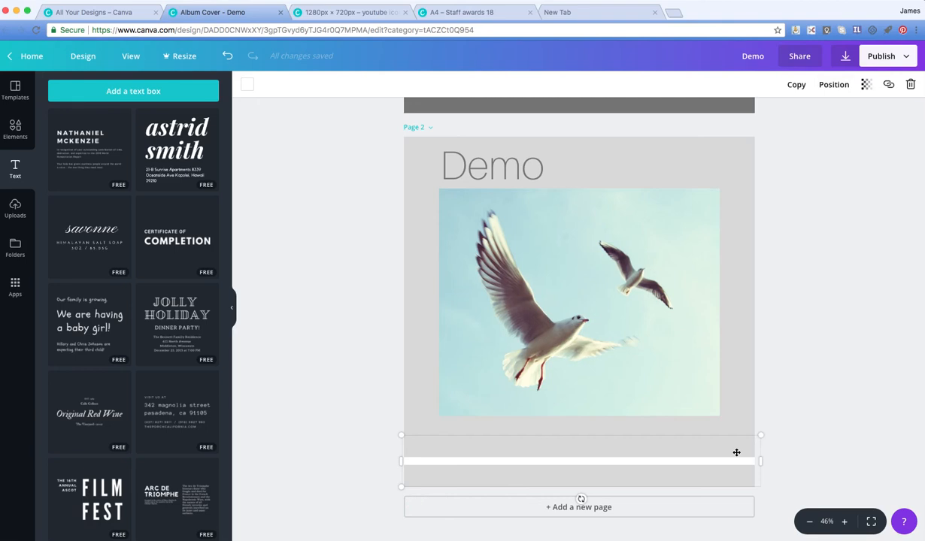
{"action": "left_click_drag", "start_coordinate": [765, 434], "coordinate": [564, 443]}
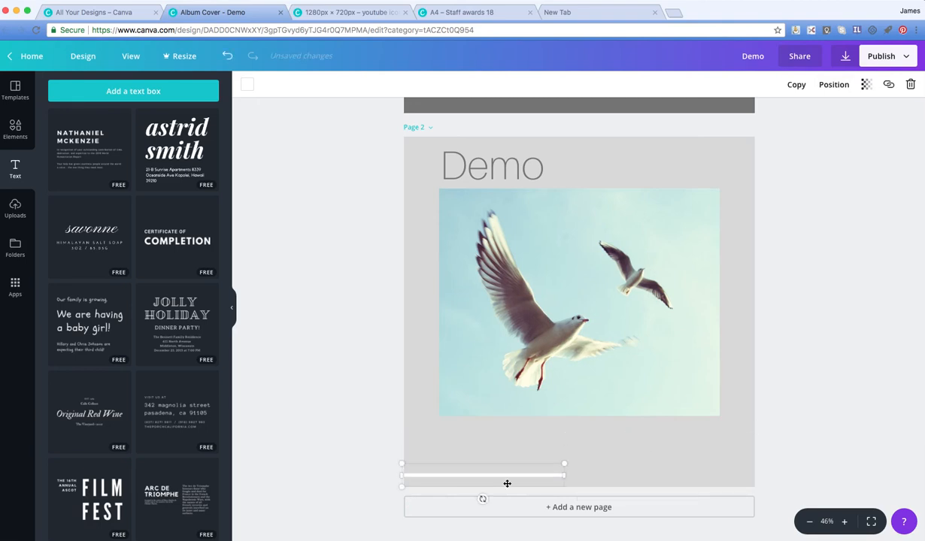
{"action": "left_click_drag", "start_coordinate": [484, 470], "coordinate": [465, 423]}
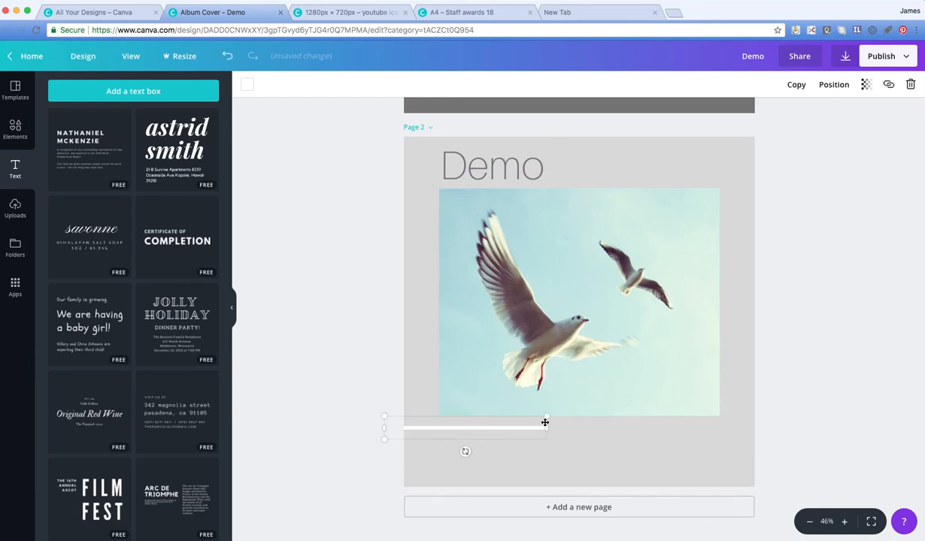
{"action": "left_click_drag", "start_coordinate": [545, 419], "coordinate": [656, 430]}
{"action": "left_click_drag", "start_coordinate": [504, 430], "coordinate": [571, 180]}
{"action": "key", "text": "Down"}
{"action": "key", "text": "Down"}
{"action": "key", "text": "Down"}
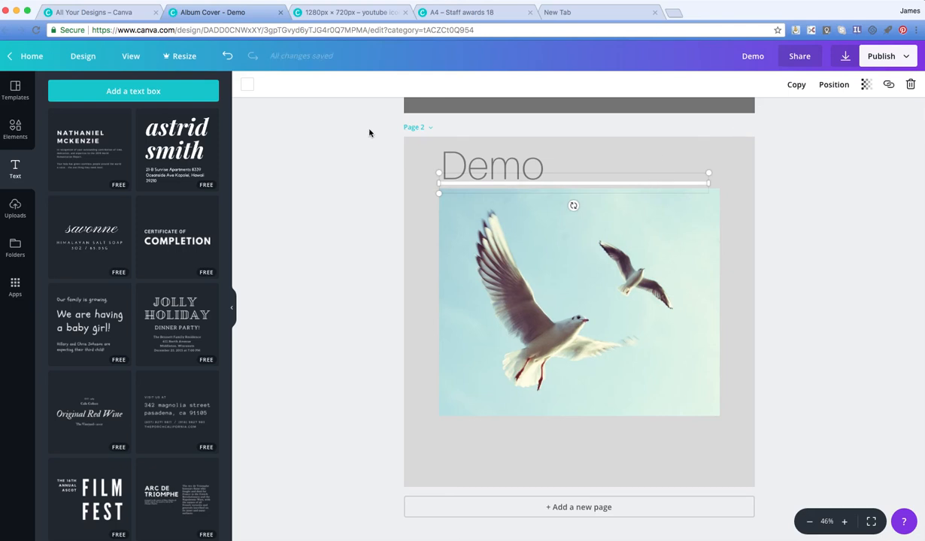
Step: Recolour the line under page 2's title, trying dark grey before settling on the lighter mid-grey default colour
{"action": "left_click", "coordinate": [246, 86]}
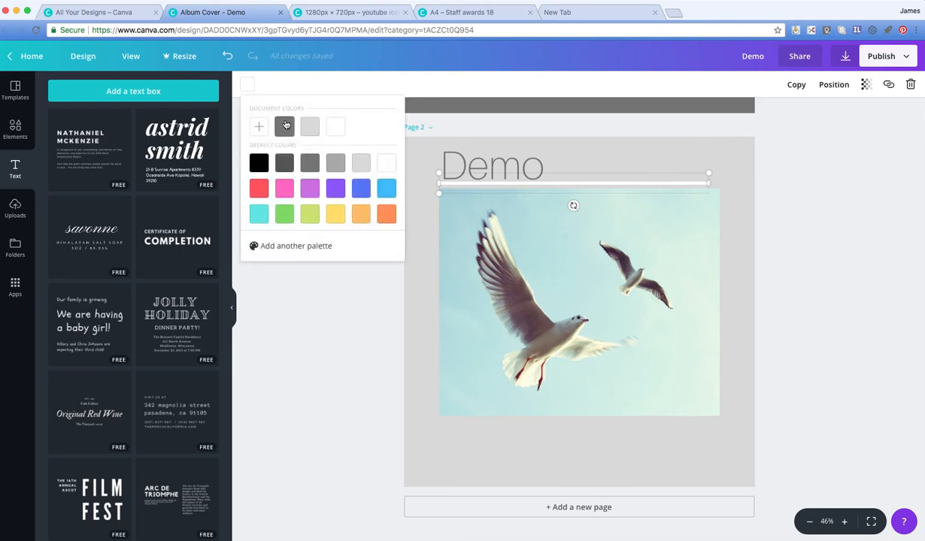
{"action": "left_click", "coordinate": [284, 126]}
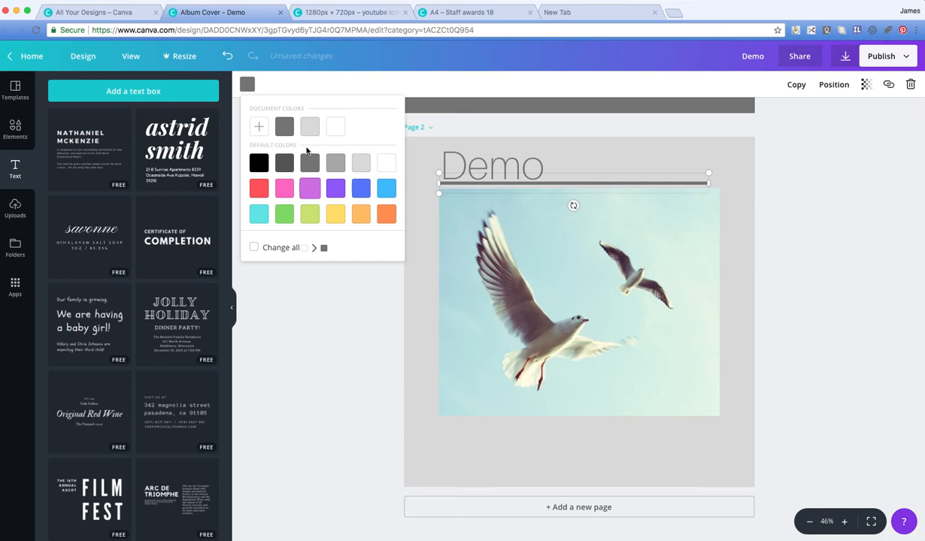
{"action": "left_click", "coordinate": [340, 161]}
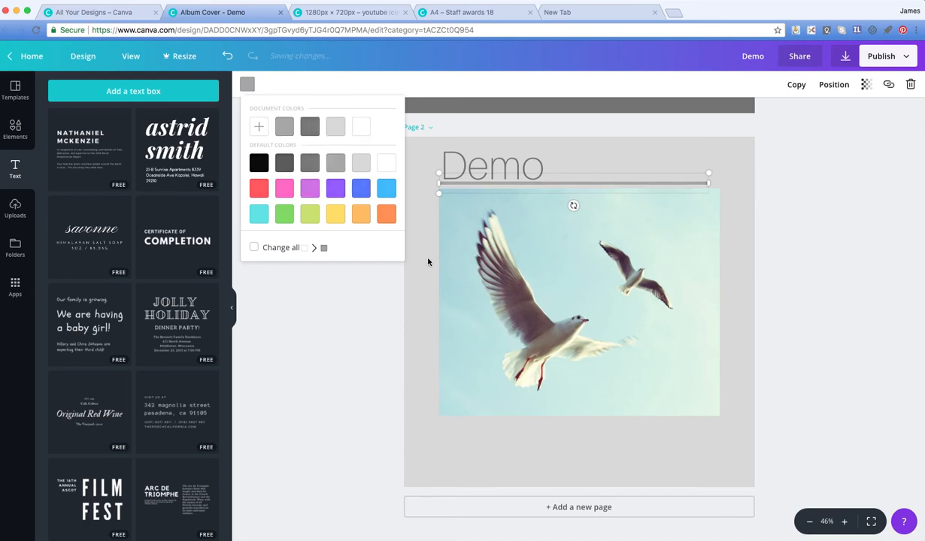
Step: Examine the flip and adjustment options available for the seagull photo on page 2
{"action": "left_click", "coordinate": [466, 235]}
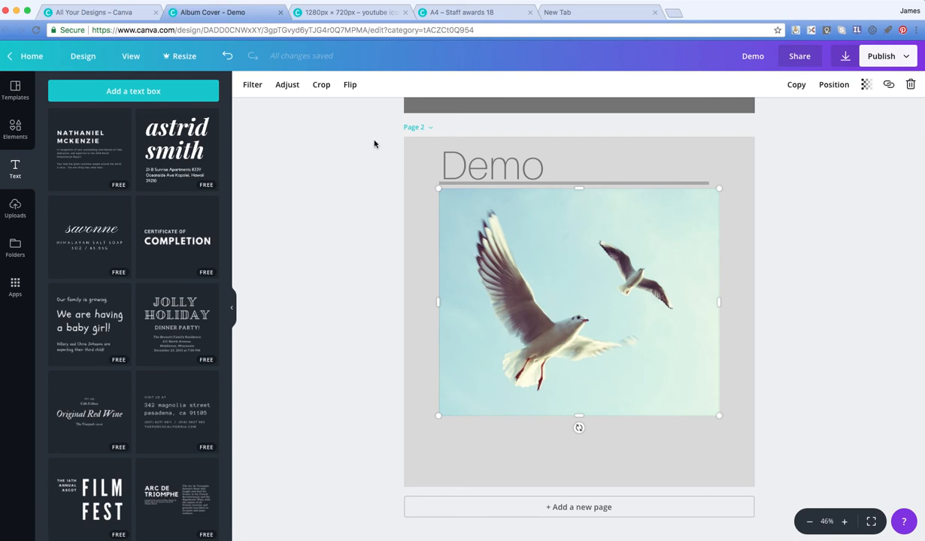
{"action": "scroll", "coordinate": [611, 258], "scroll_direction": "up", "scroll_amount": 1}
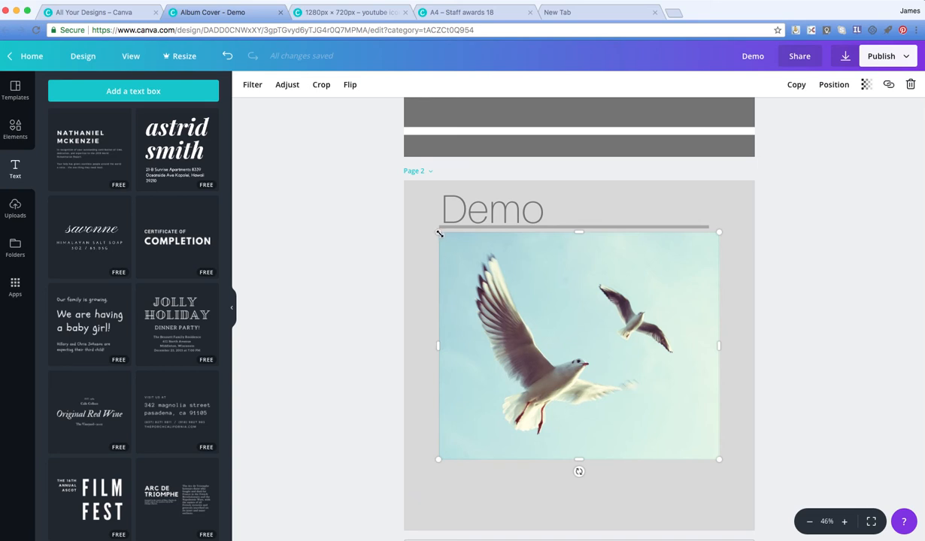
{"action": "left_click", "coordinate": [351, 87]}
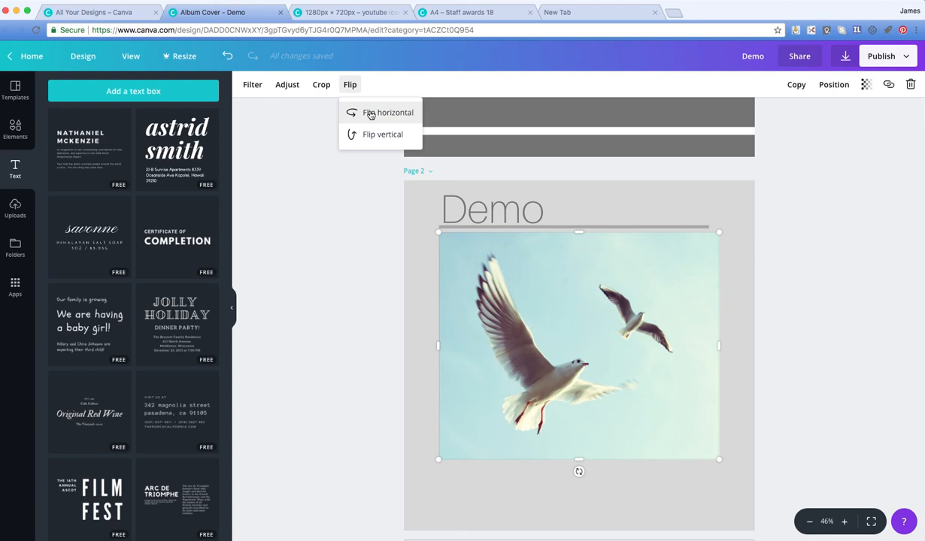
{"action": "left_click", "coordinate": [288, 86]}
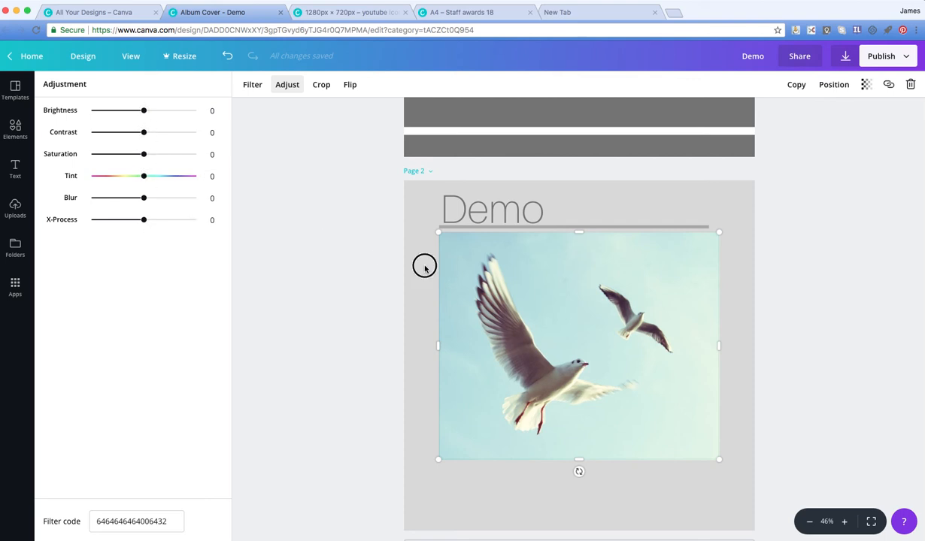
{"action": "left_click", "coordinate": [457, 184]}
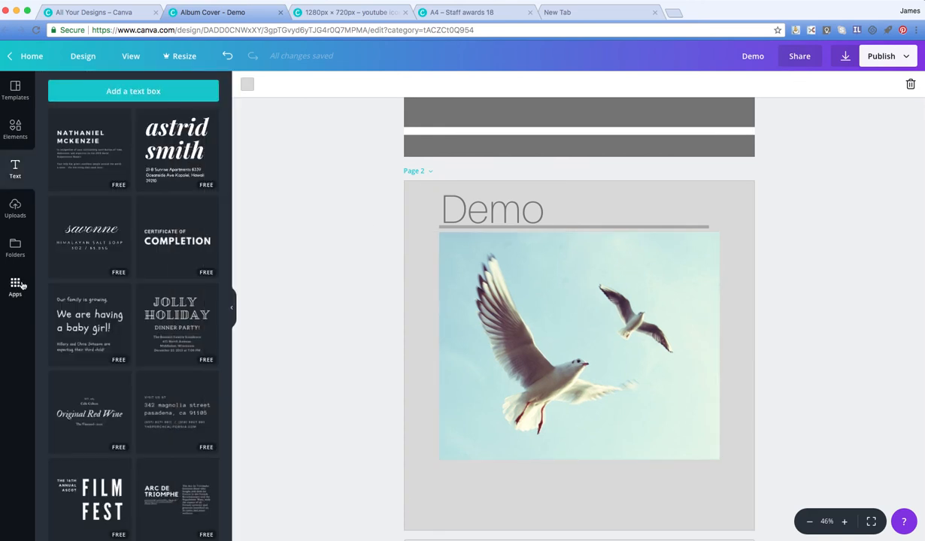
Step: Look through the uploaded images, the photo and design folders, the available apps and the CD cover templates
{"action": "left_click", "coordinate": [15, 208]}
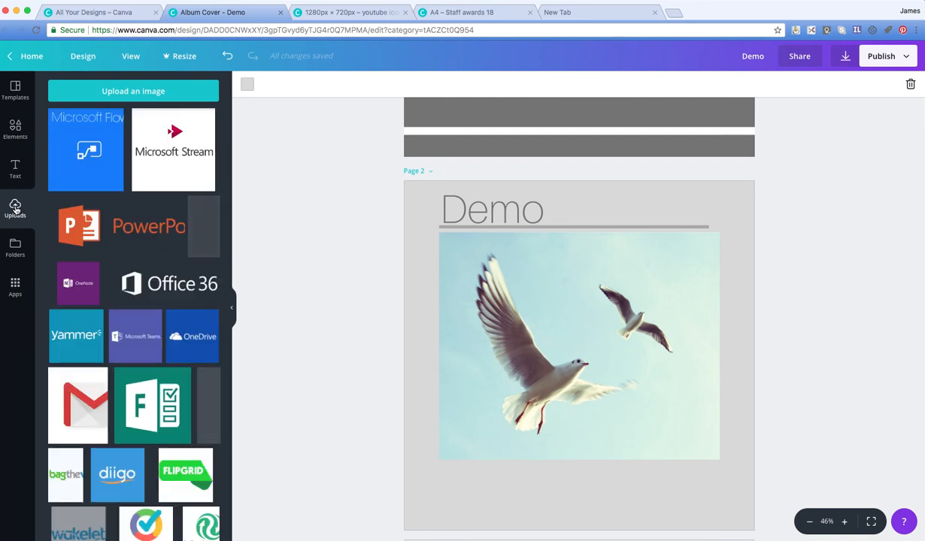
{"action": "scroll", "coordinate": [128, 338], "scroll_direction": "down", "scroll_amount": 2}
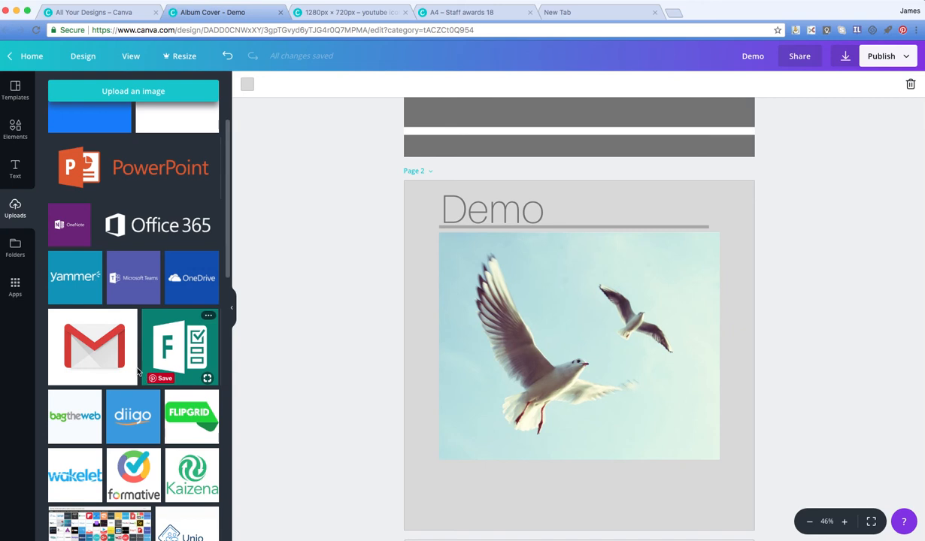
{"action": "scroll", "coordinate": [83, 267], "scroll_direction": "up", "scroll_amount": 2}
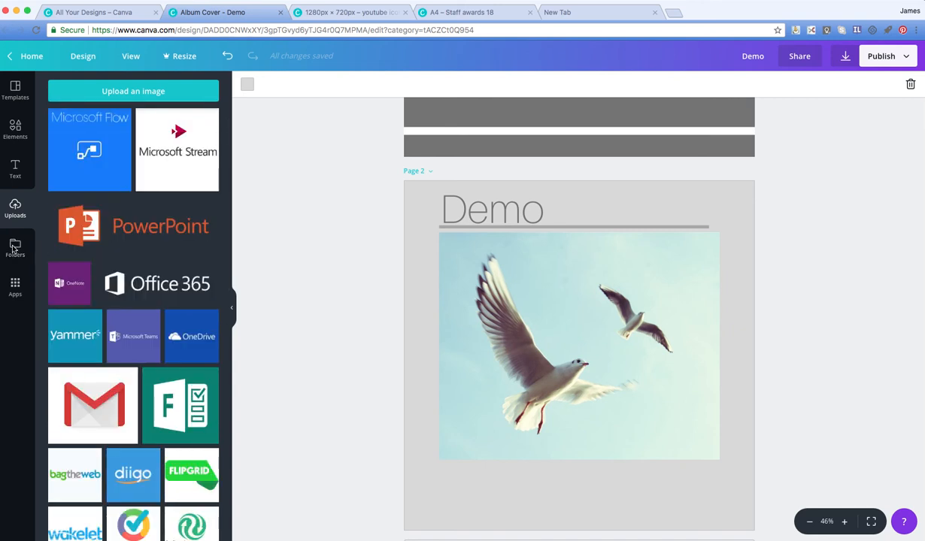
{"action": "left_click", "coordinate": [13, 249]}
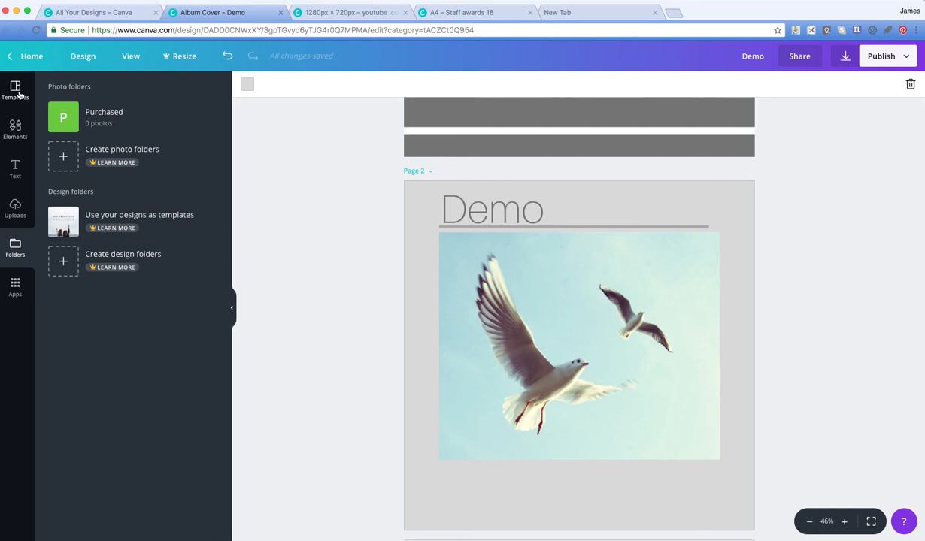
{"action": "left_click", "coordinate": [16, 285]}
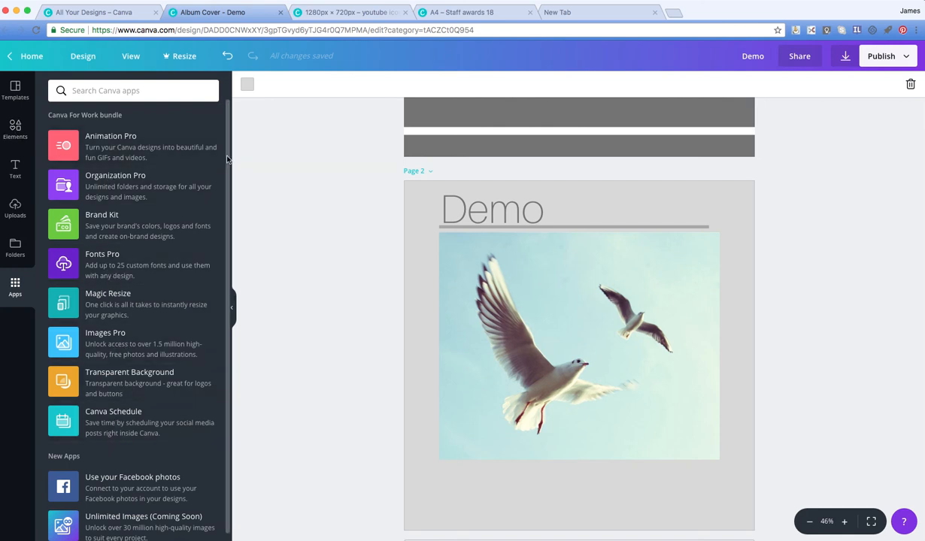
{"action": "left_click", "coordinate": [15, 90]}
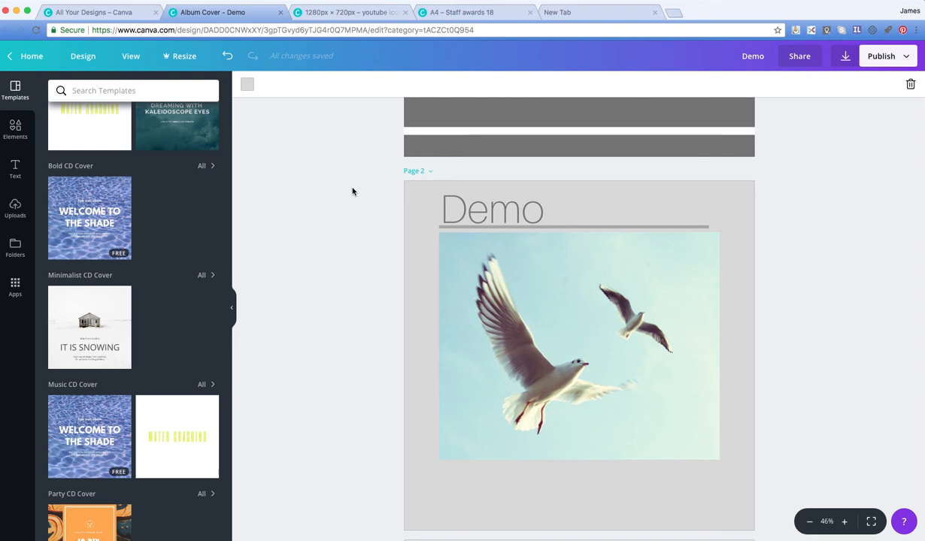
Step: Return to page 1 and review the options for sharing the design with others
{"action": "scroll", "coordinate": [617, 253], "scroll_direction": "up", "scroll_amount": 5}
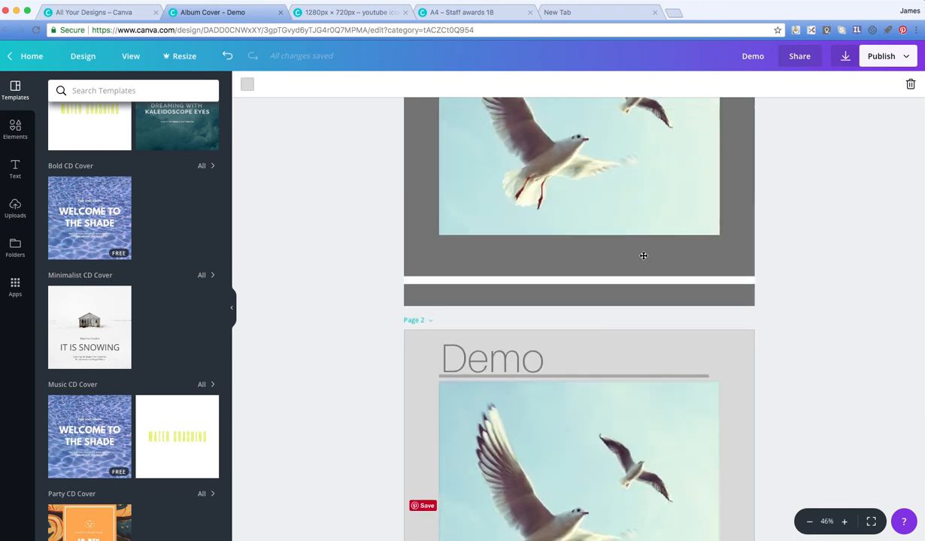
{"action": "scroll", "coordinate": [744, 188], "scroll_direction": "up", "scroll_amount": 1}
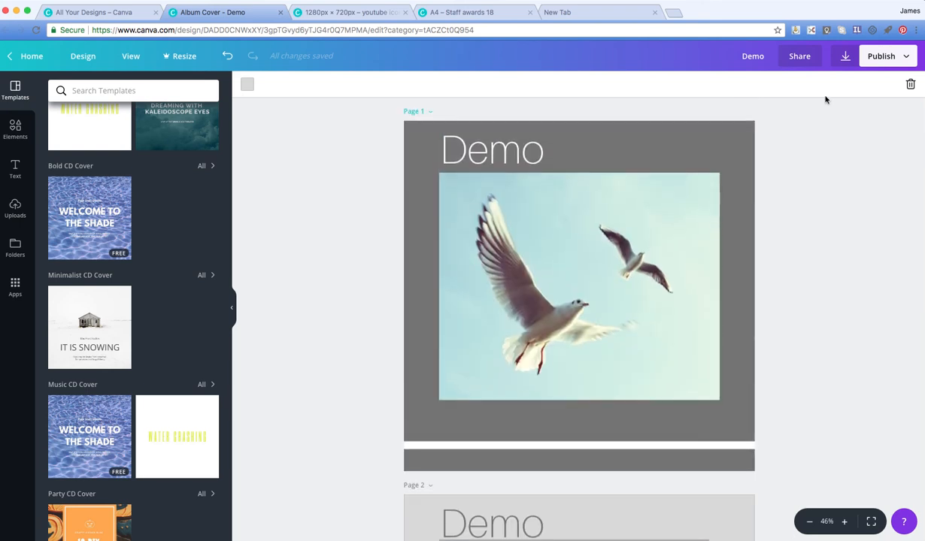
{"action": "left_click", "coordinate": [803, 57]}
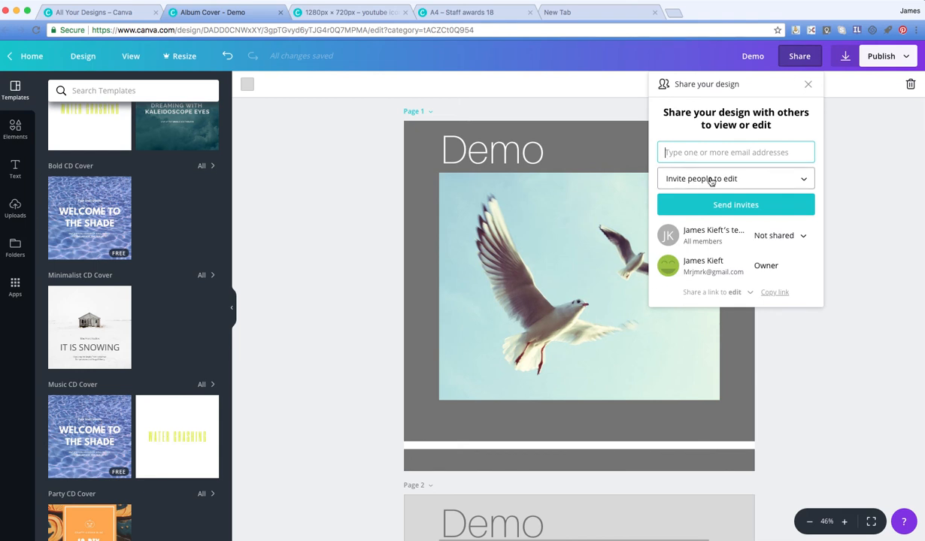
{"action": "left_click", "coordinate": [809, 85]}
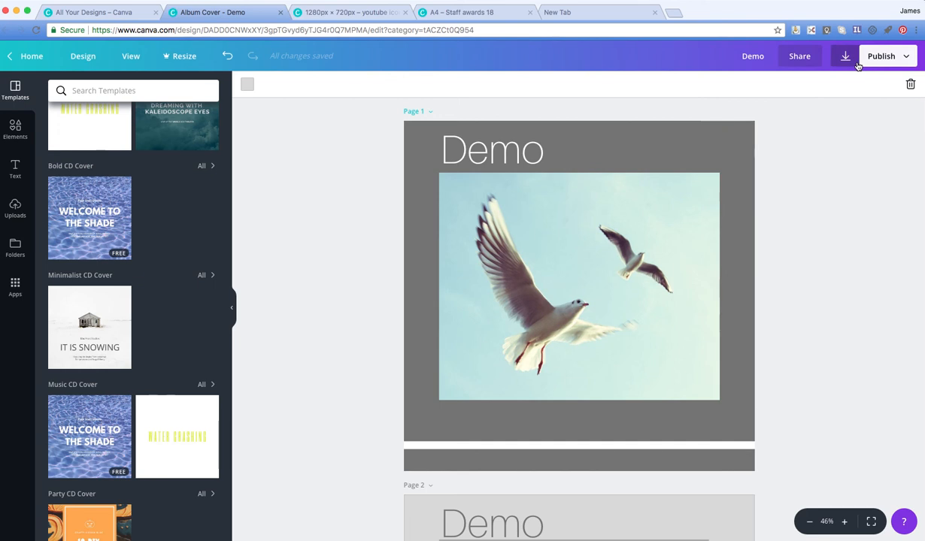
Step: Download only page 1 of the design as a PNG file
{"action": "left_click", "coordinate": [907, 60]}
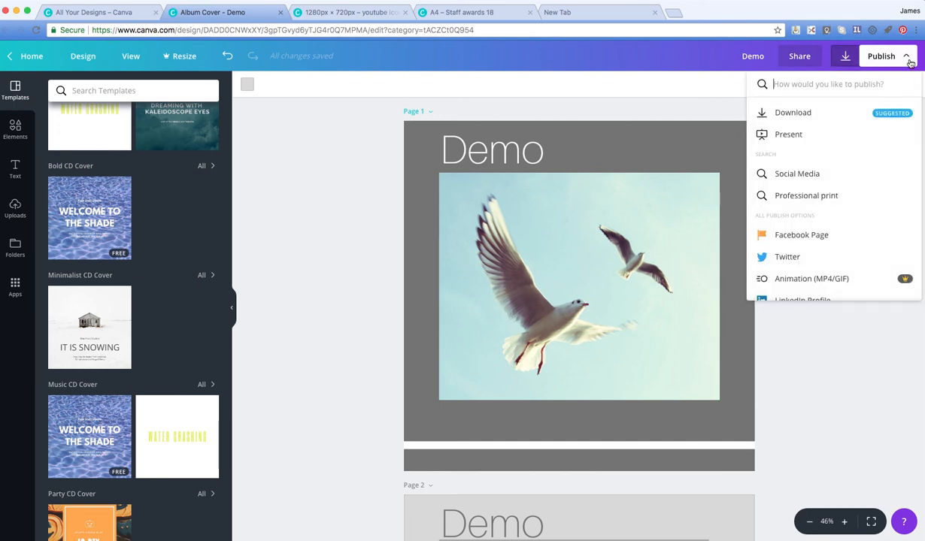
{"action": "left_click", "coordinate": [797, 113]}
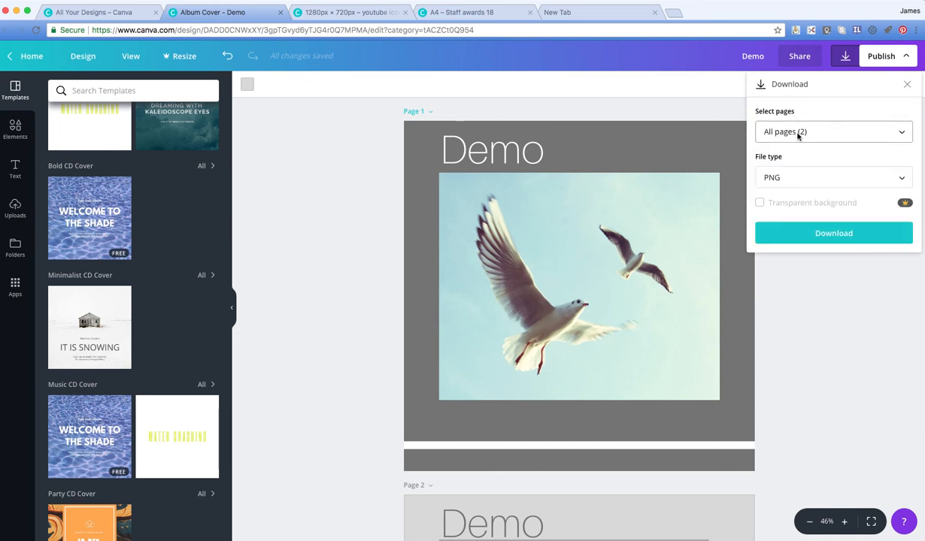
{"action": "left_click", "coordinate": [899, 131]}
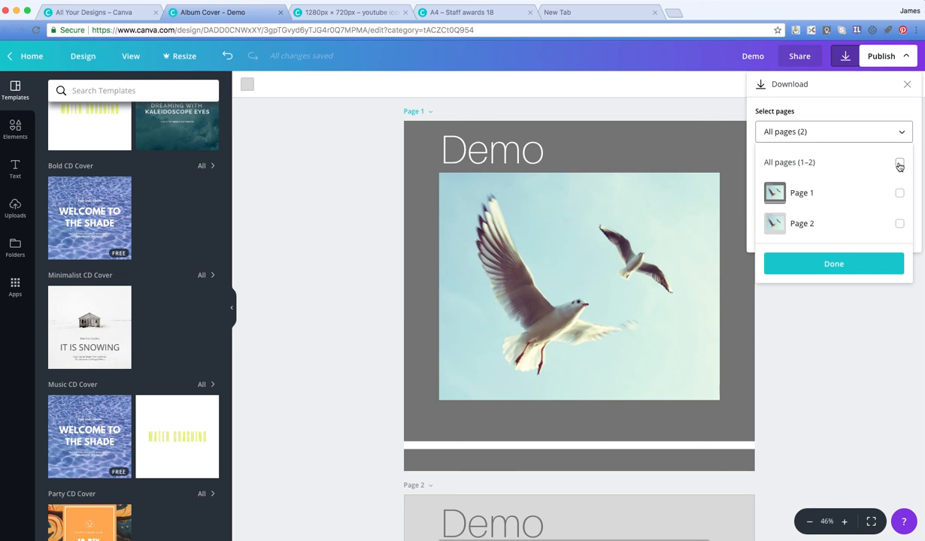
{"action": "left_click", "coordinate": [899, 193]}
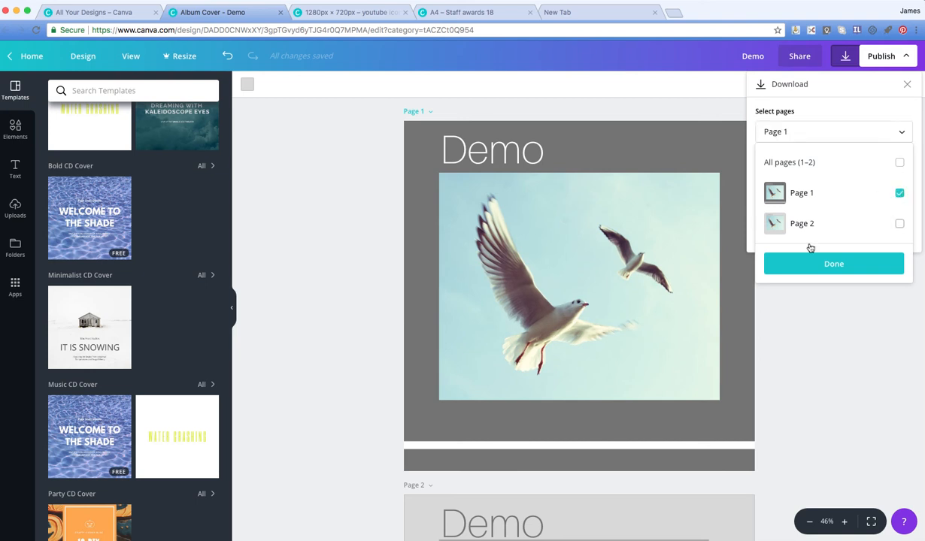
{"action": "left_click", "coordinate": [867, 132]}
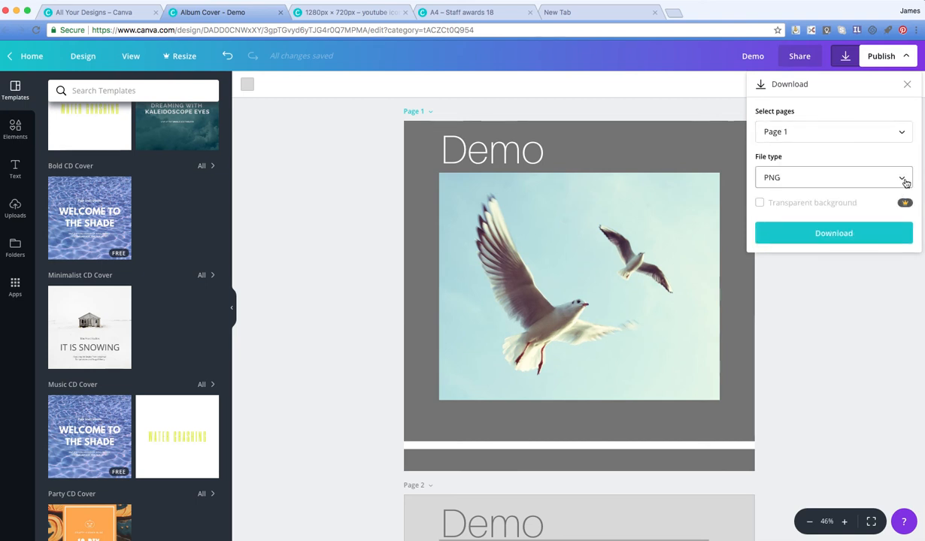
{"action": "left_click", "coordinate": [904, 179]}
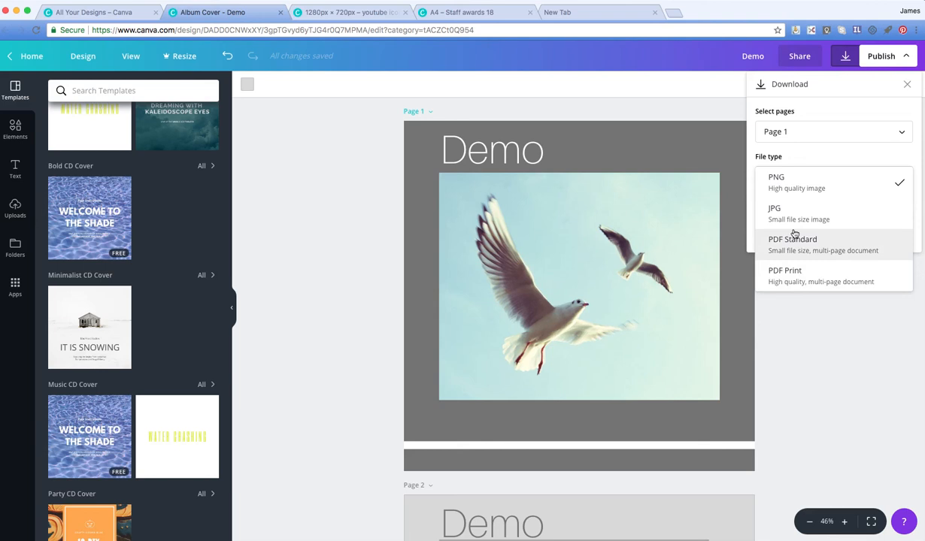
{"action": "left_click", "coordinate": [790, 186]}
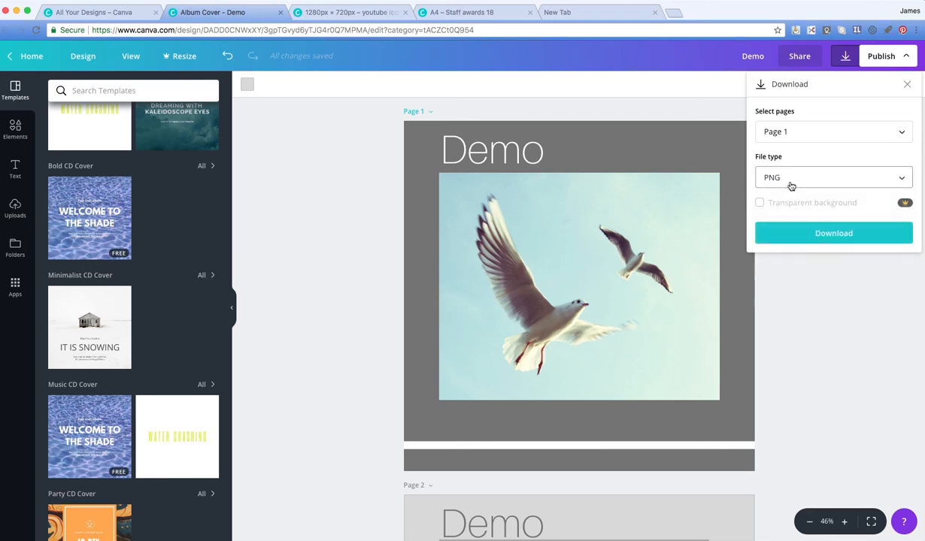
{"action": "left_click", "coordinate": [851, 239]}
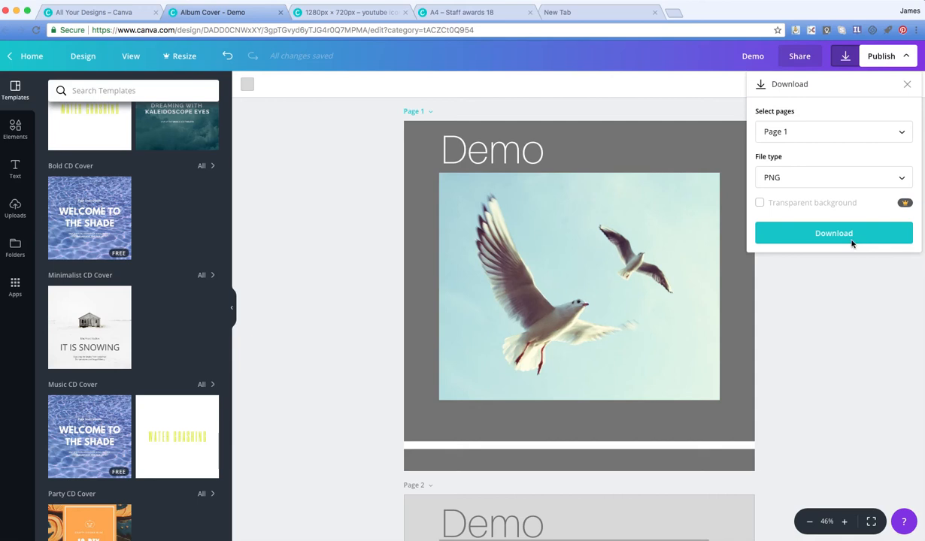